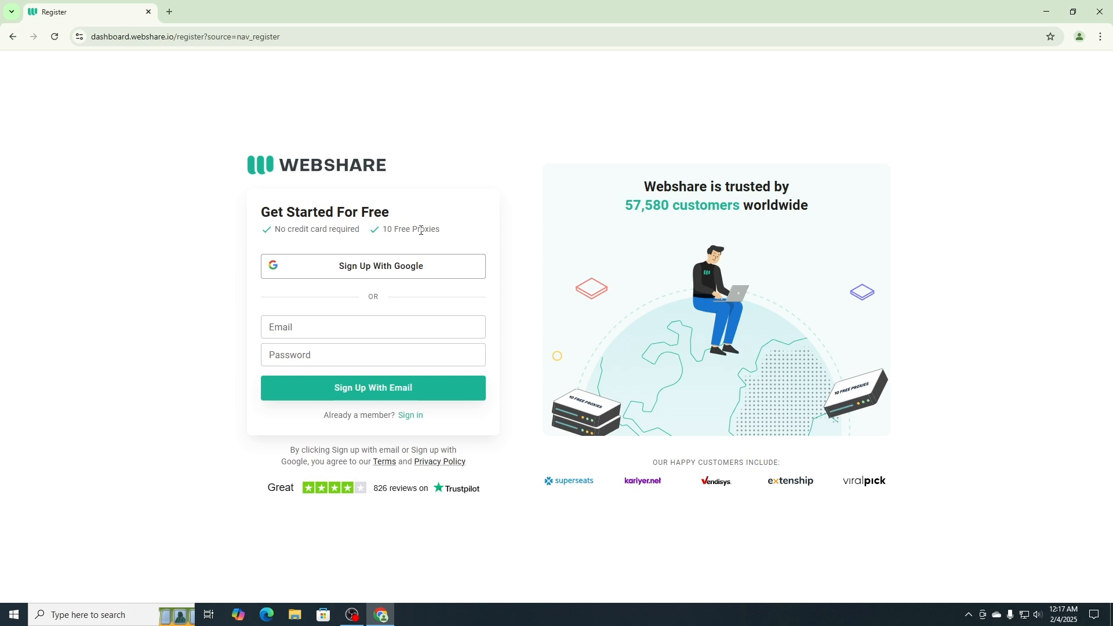
Sign up for Webshare with the existing Google account and get started with the Free Plan.
left_click(375, 271)
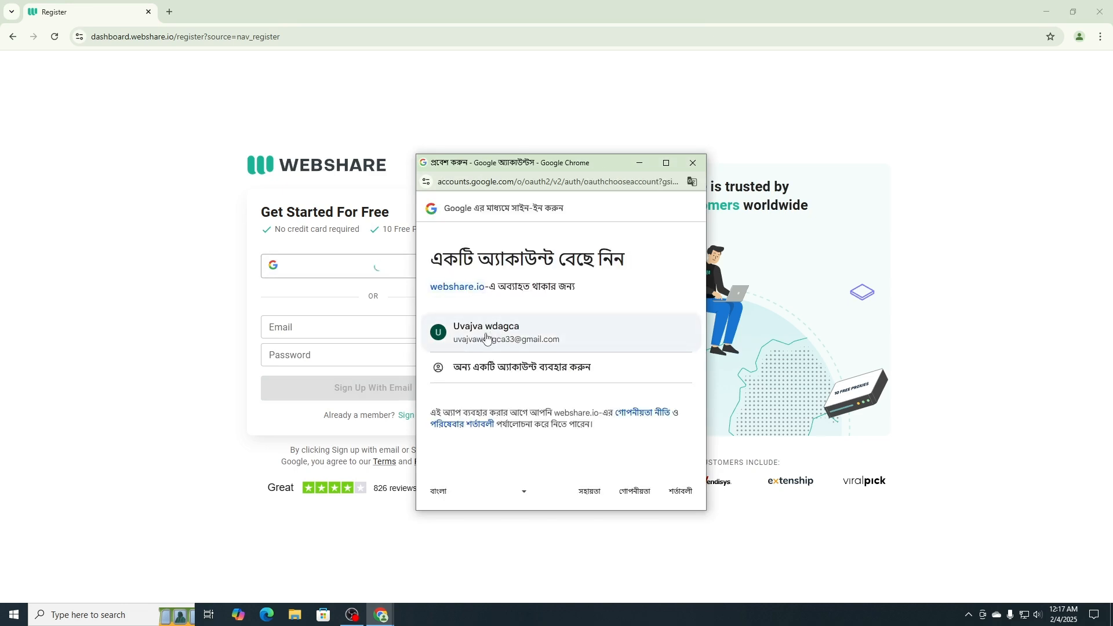
left_click(485, 338)
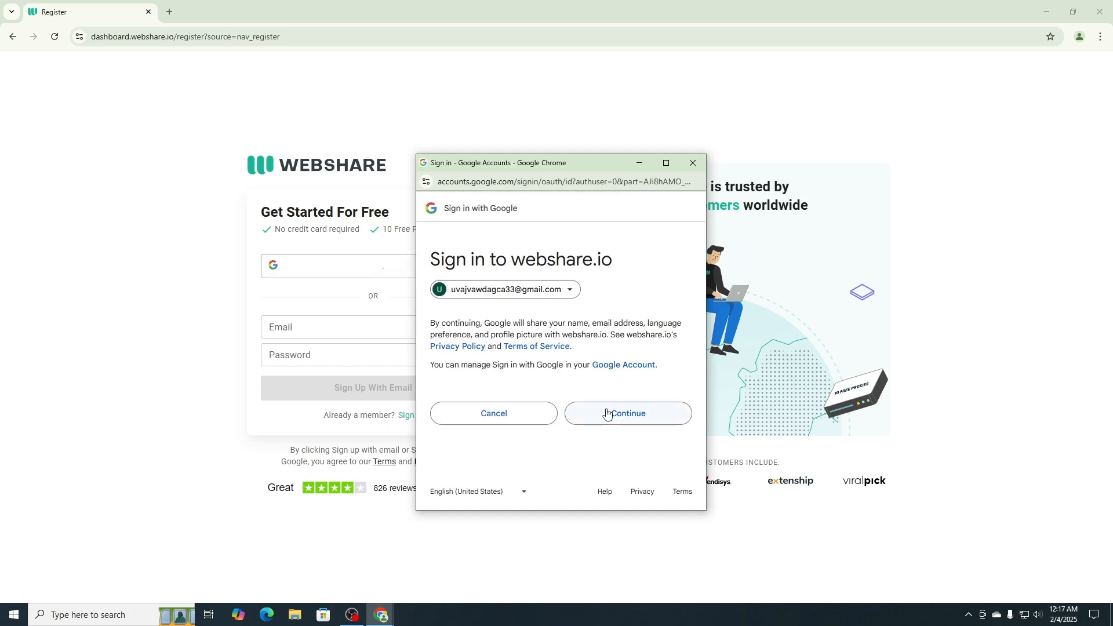
left_click(607, 413)
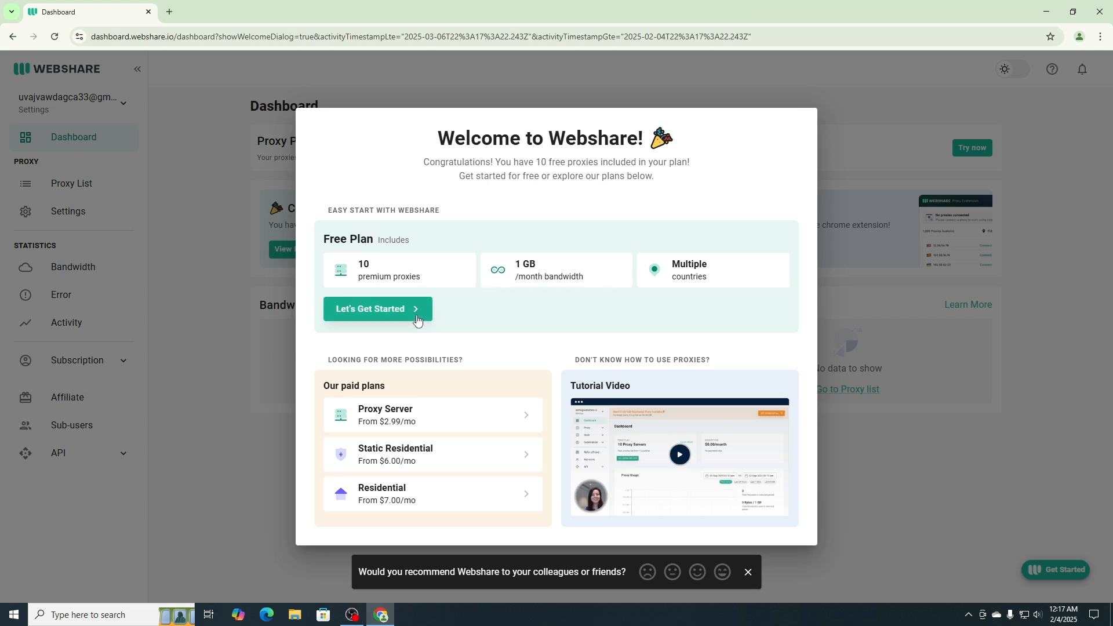
left_click(382, 313)
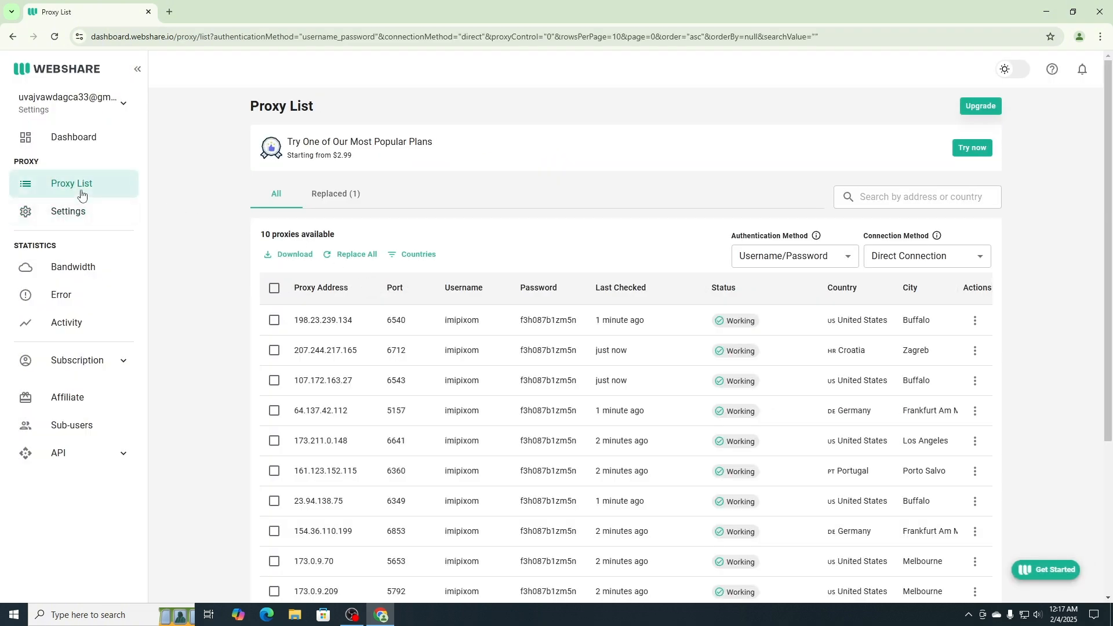
Open the Webshare proxy list and look over the available proxies.
left_click(72, 144)
left_click(82, 185)
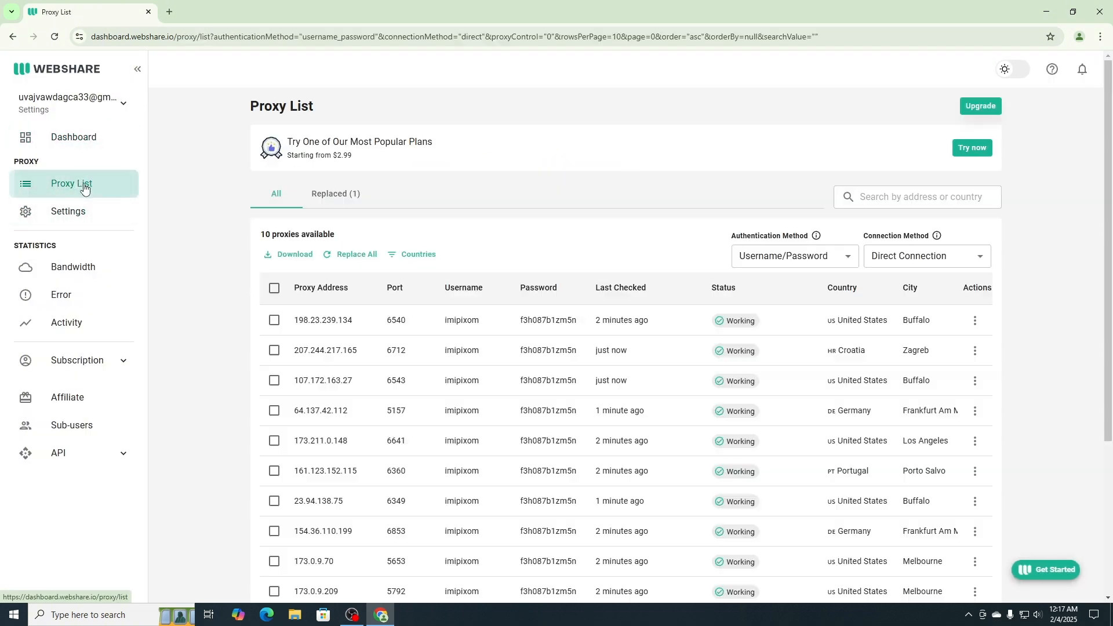
scroll(394, 278, "down", 1)
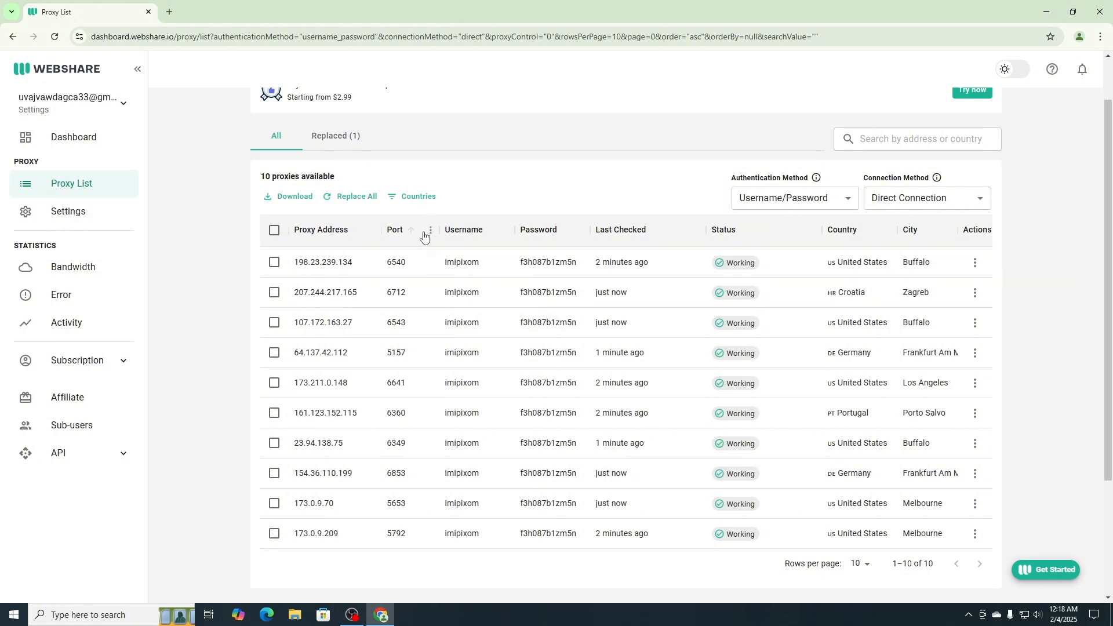
Search Google for "proxy switchyomega" in a new tab and open the extension's Chrome Web Store page.
left_click(170, 12)
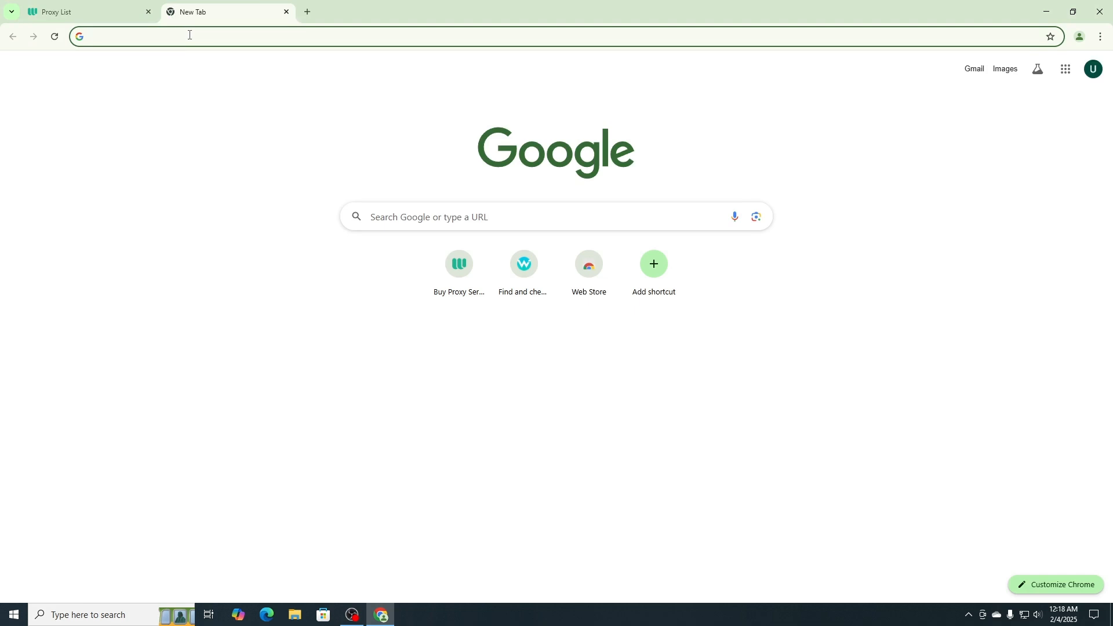
left_click(189, 35)
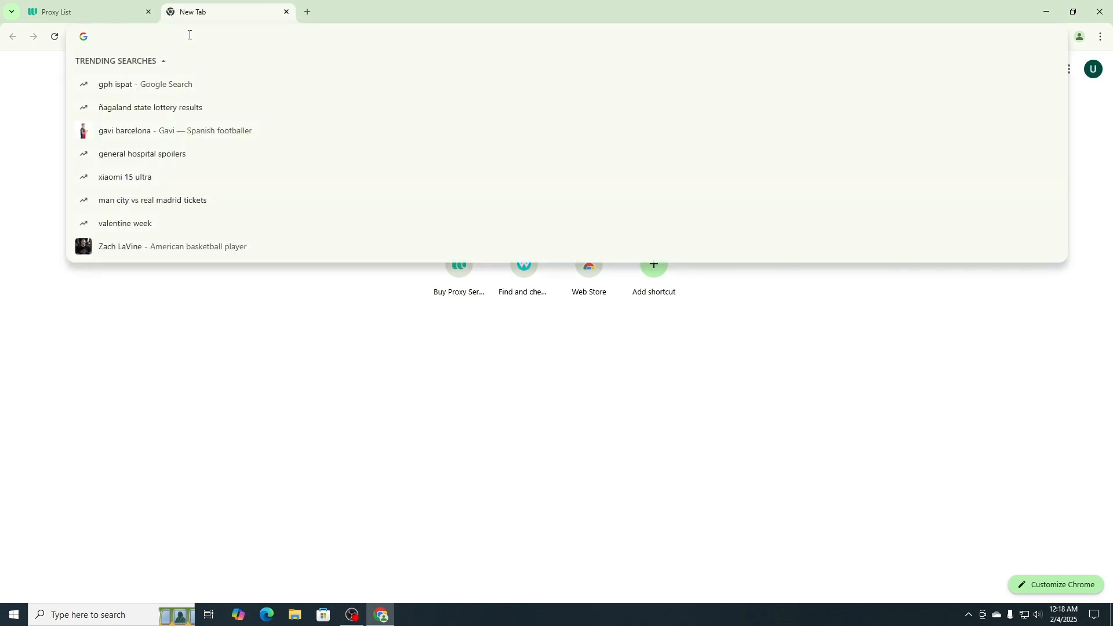
type("prox")
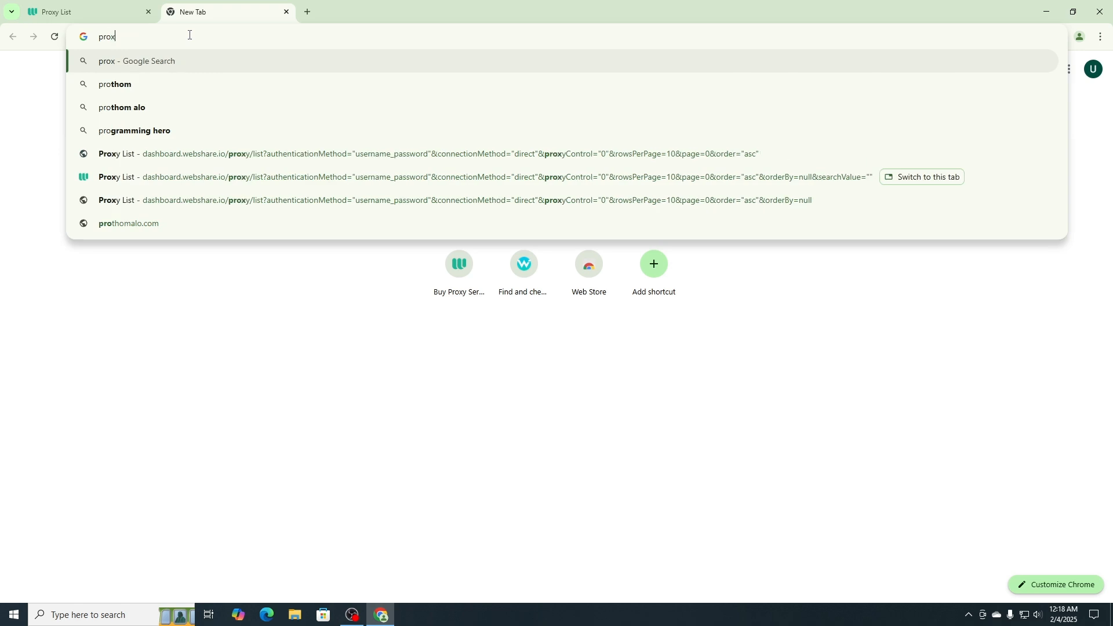
type("y")
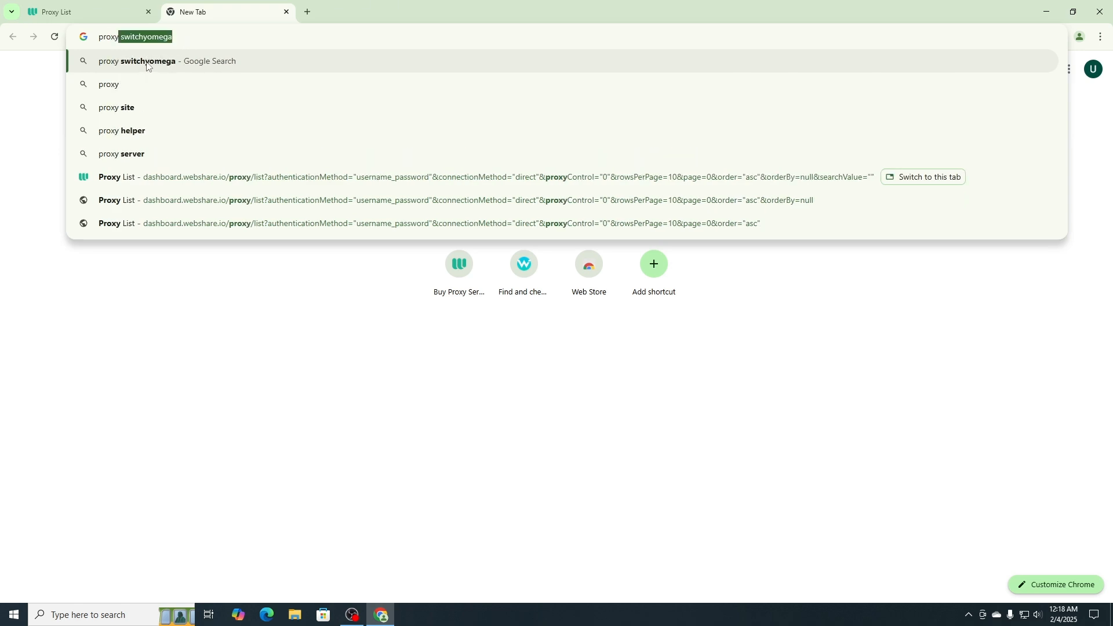
left_click(146, 65)
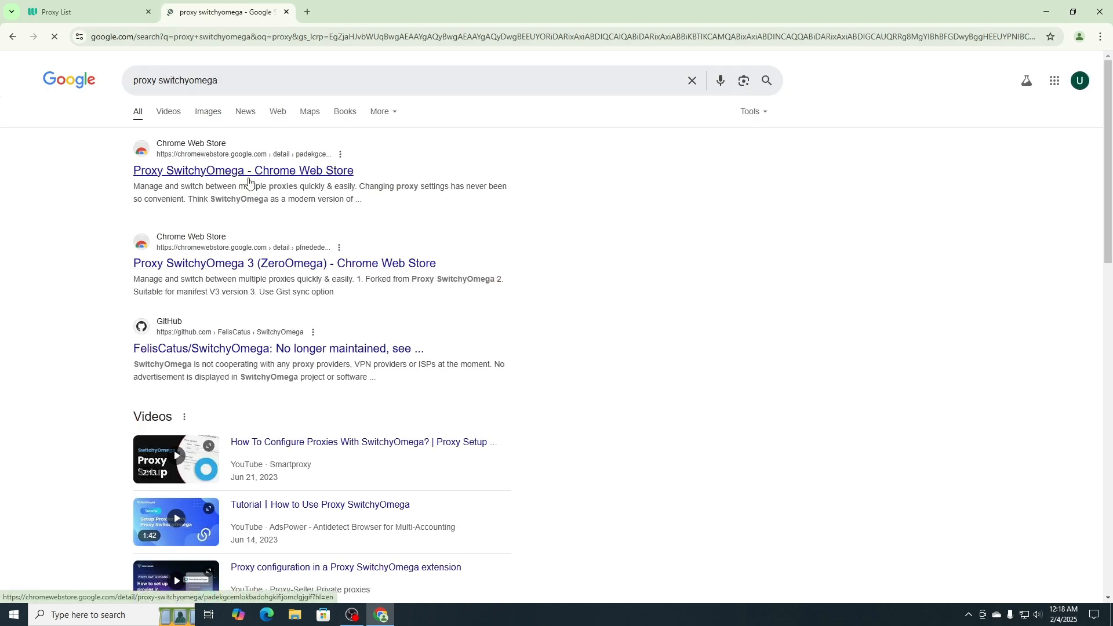
left_click(249, 181)
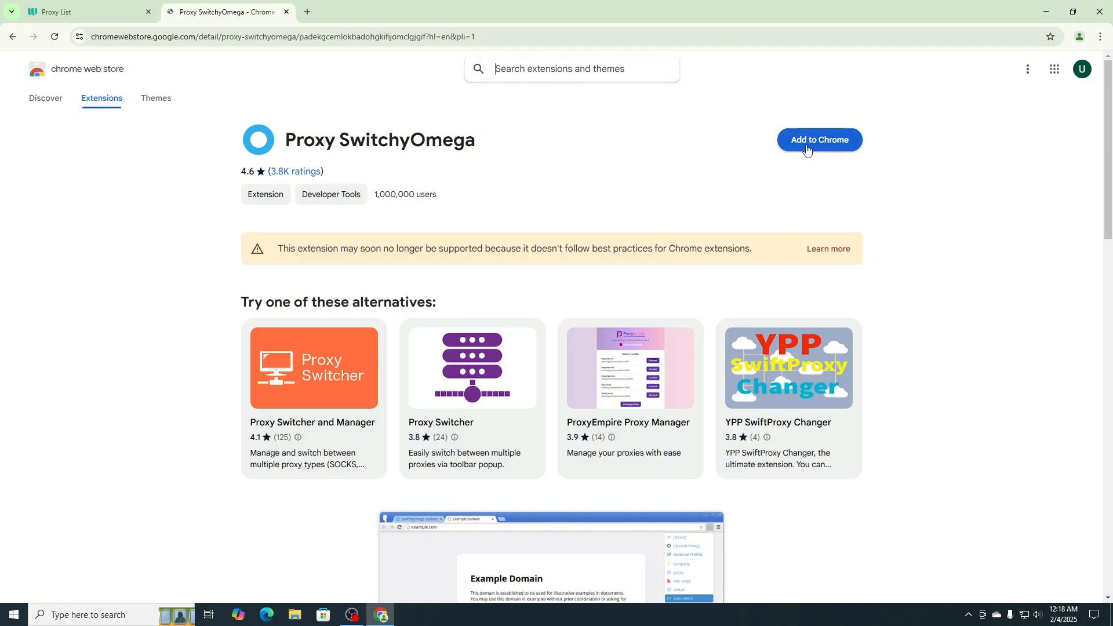
Add the Proxy SwitchyOmega extension to Chrome, skipping its guide, and open its "proxy" profile.
left_click(812, 142)
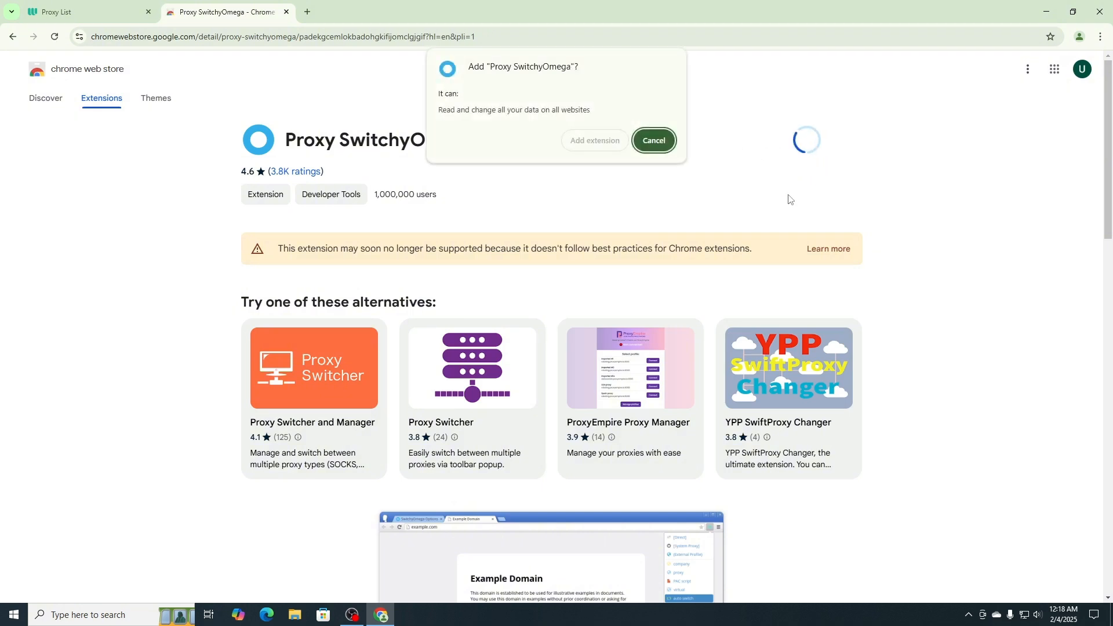
left_click(596, 142)
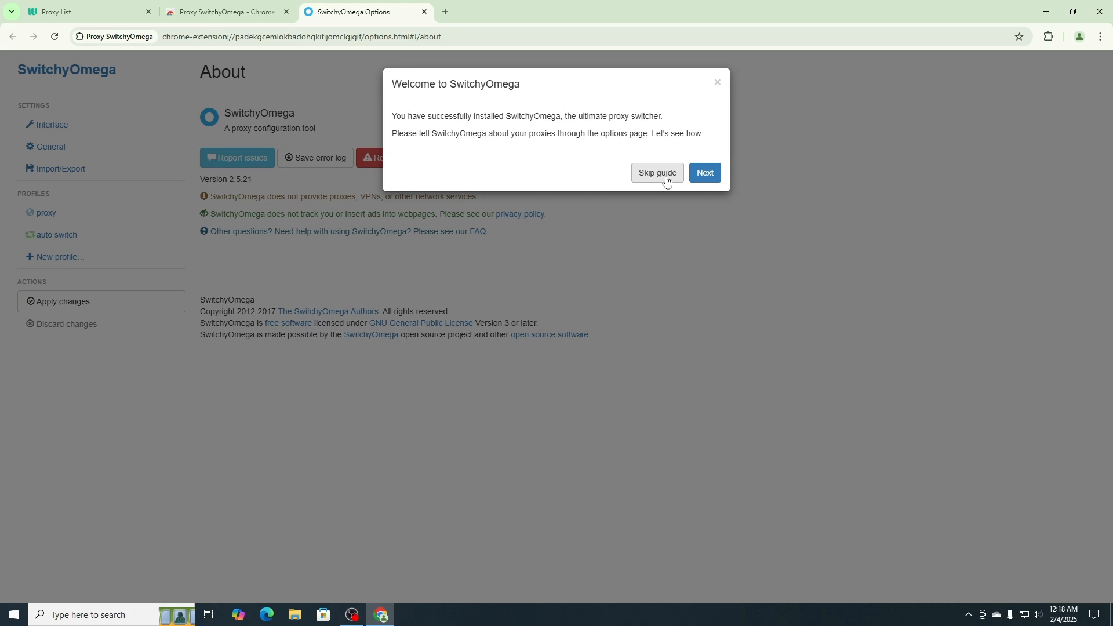
left_click(657, 174)
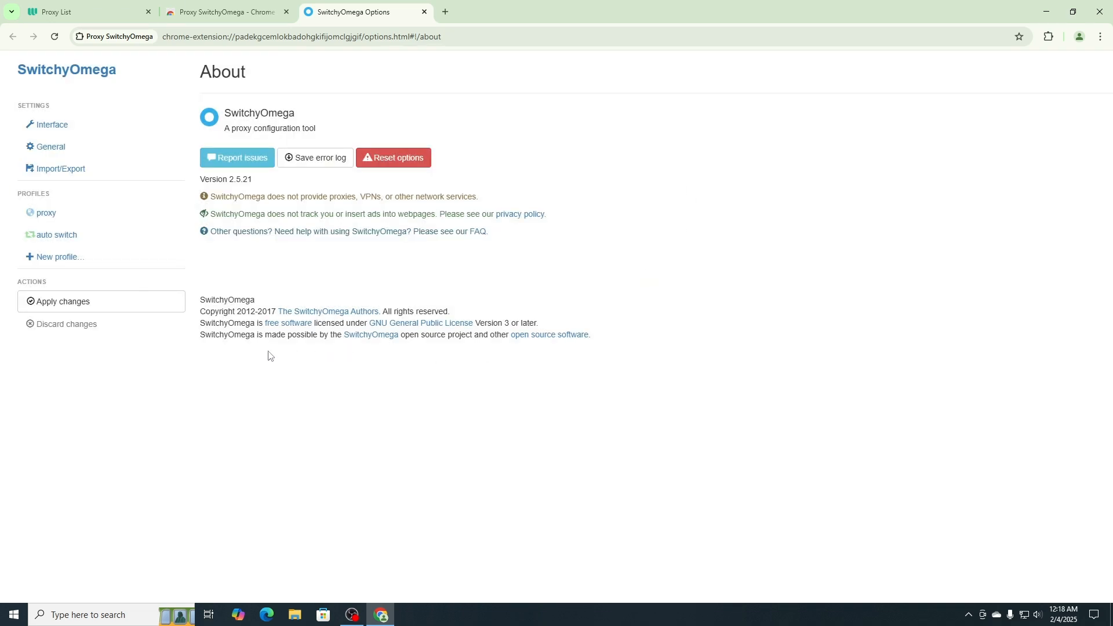
left_click(53, 218)
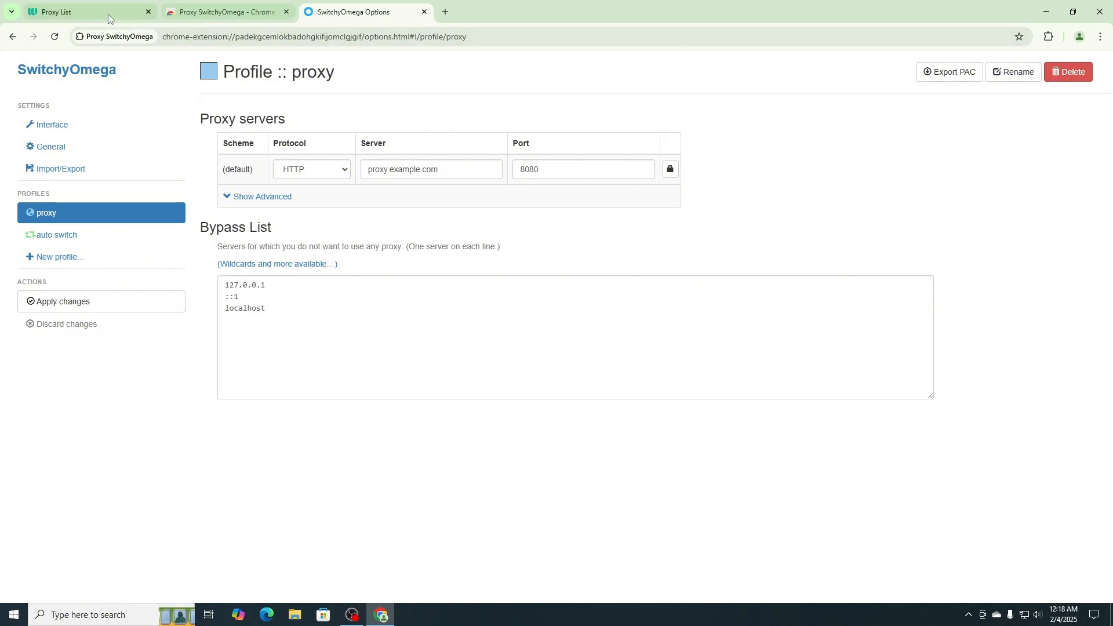
left_click(90, 9)
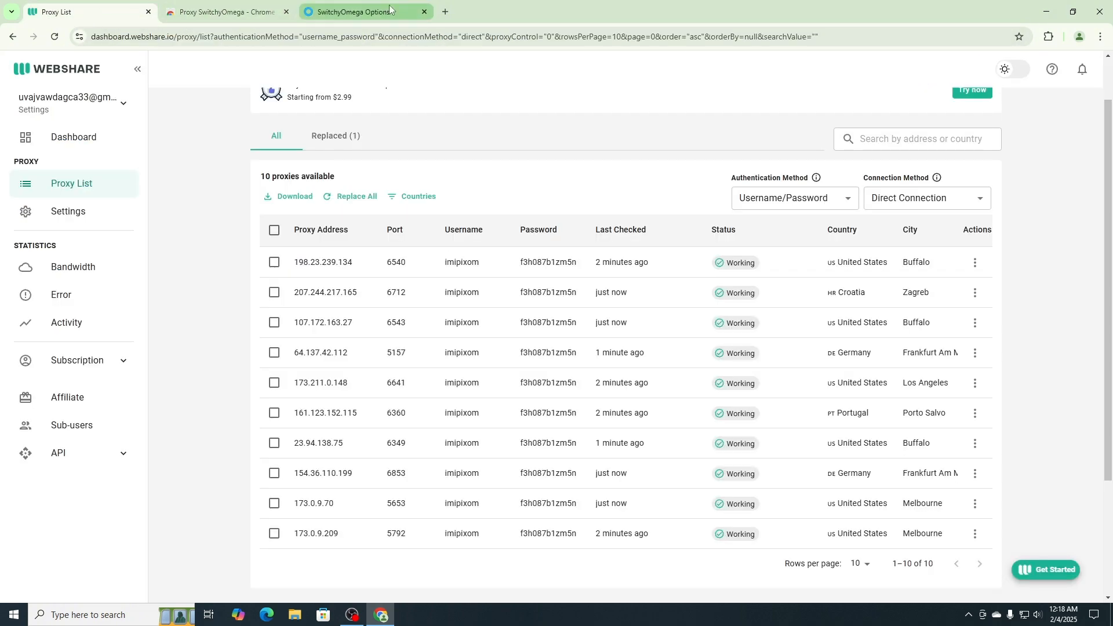
left_click(444, 12)
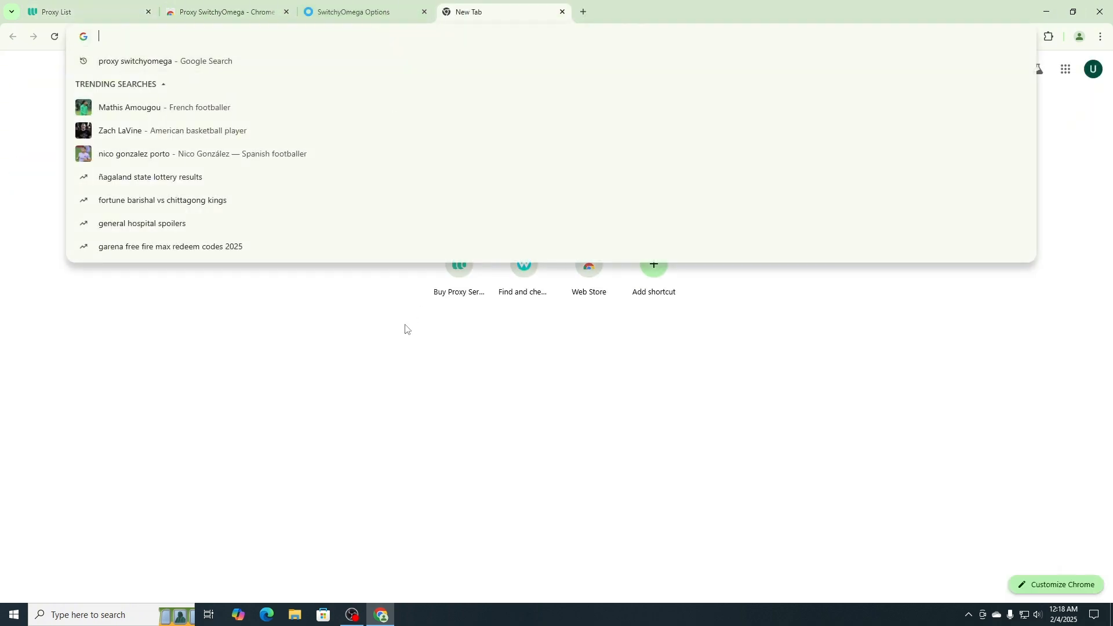
type("we")
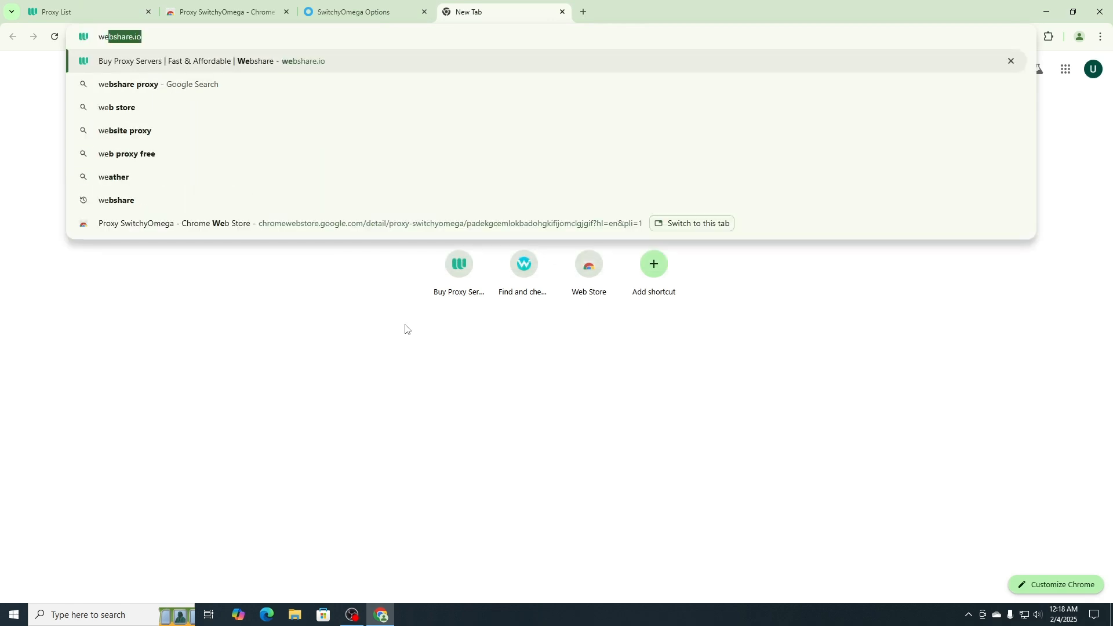
key("BackSpace")
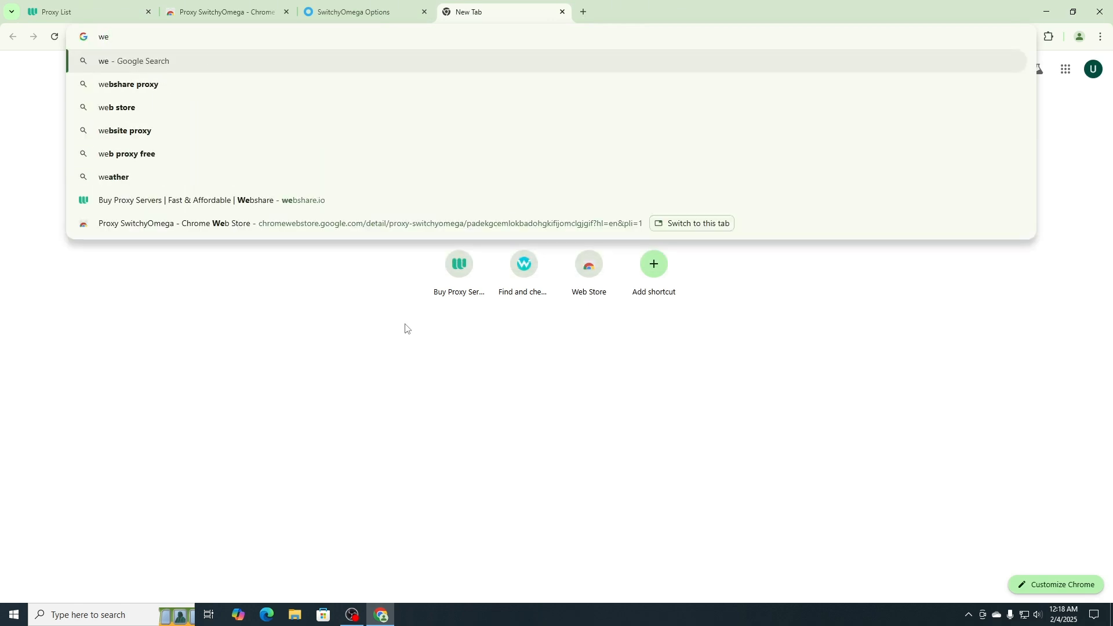
type("hoer.")
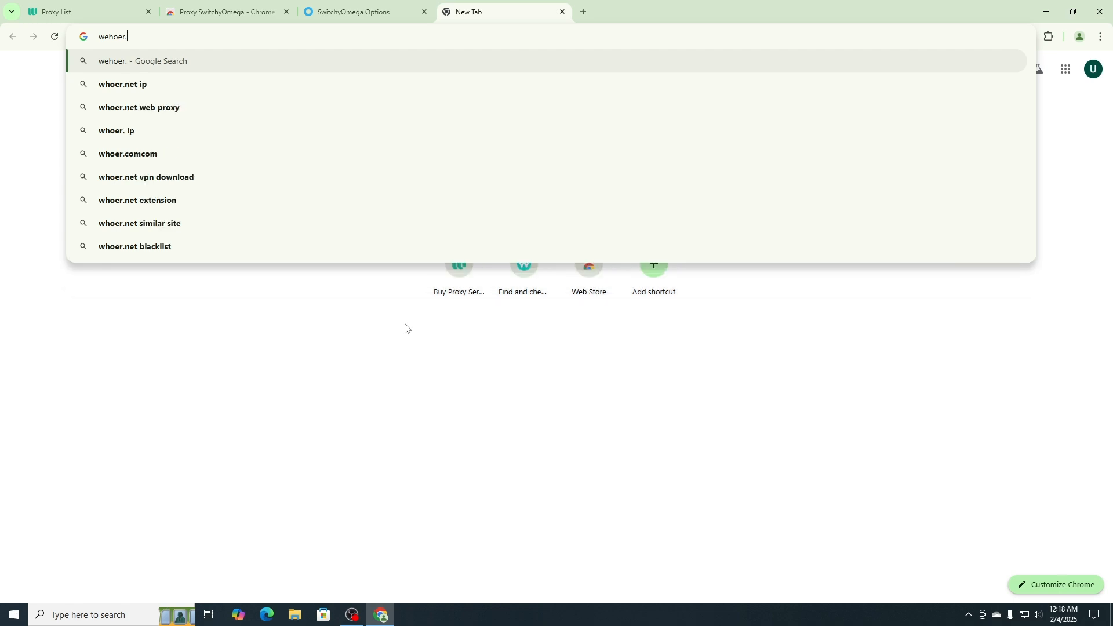
type("net")
key("Return")
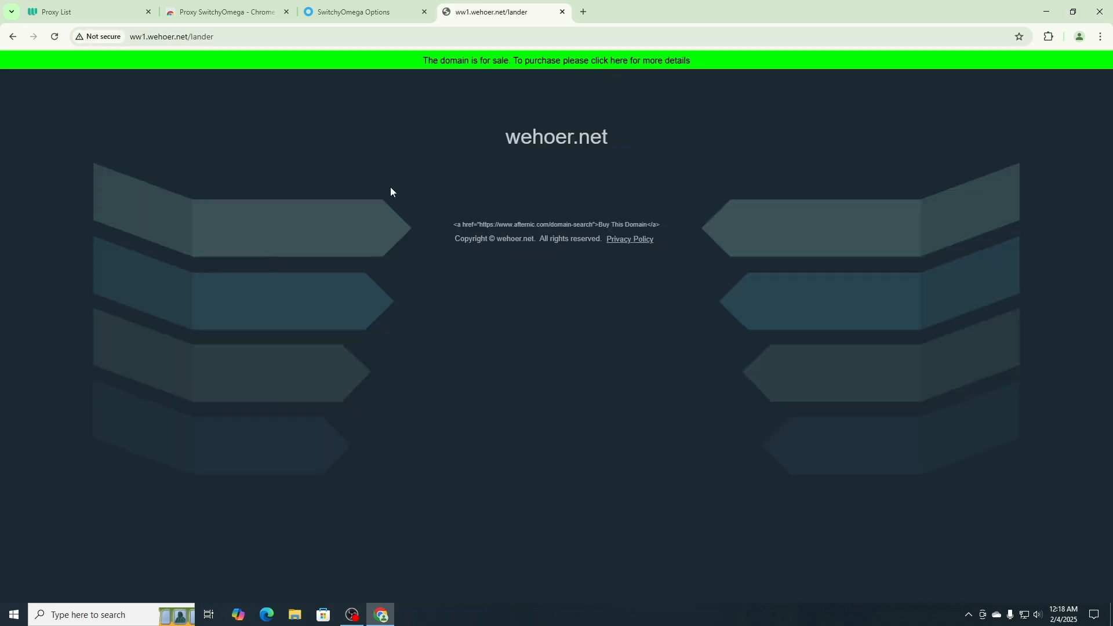
Close the wehoer.net page and open whoer.net in a new tab to check the current IP address.
left_click(583, 11)
left_click(562, 12)
left_click(508, 42)
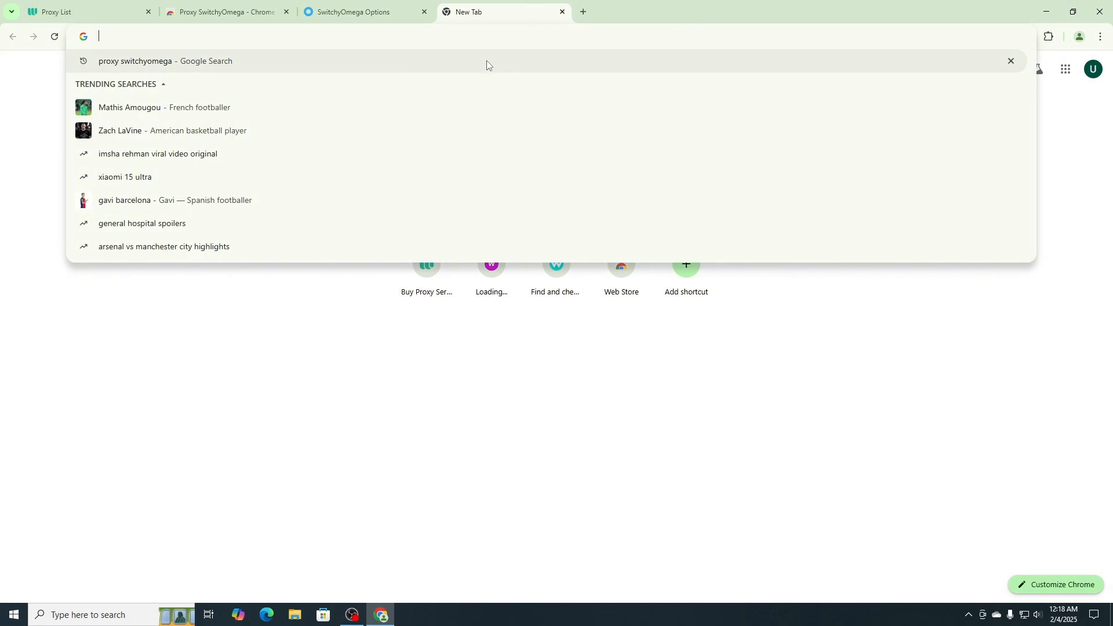
type("whoe")
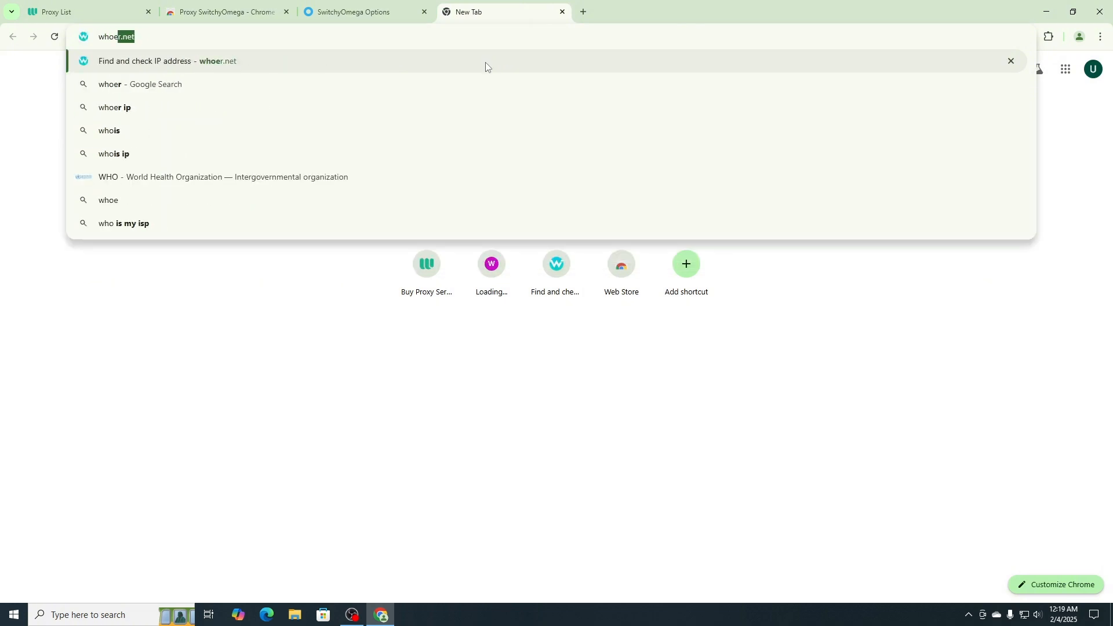
type("r.net")
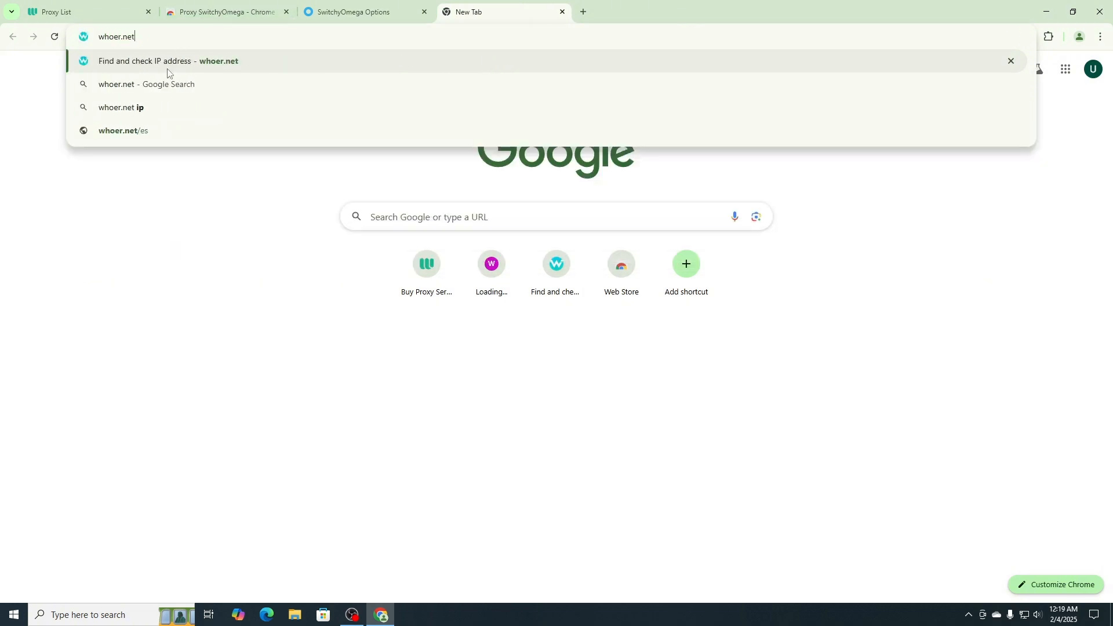
key("Return")
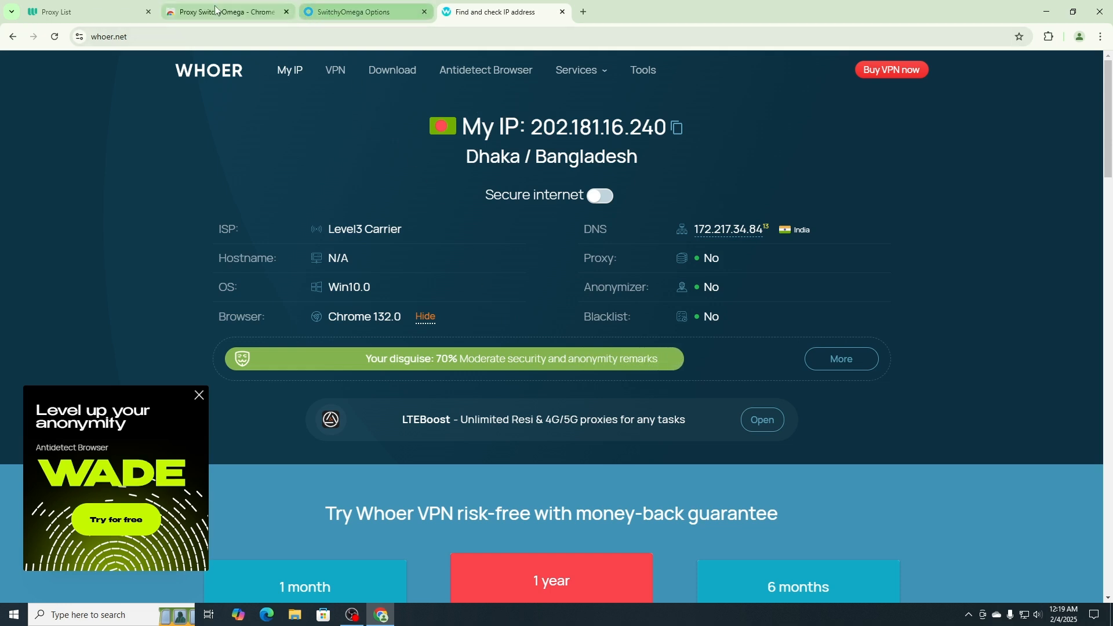
Copy the proxy address 173.0.9.70 from the Webshare list into the SwitchyOmega proxy profile as its server.
left_click(121, 11)
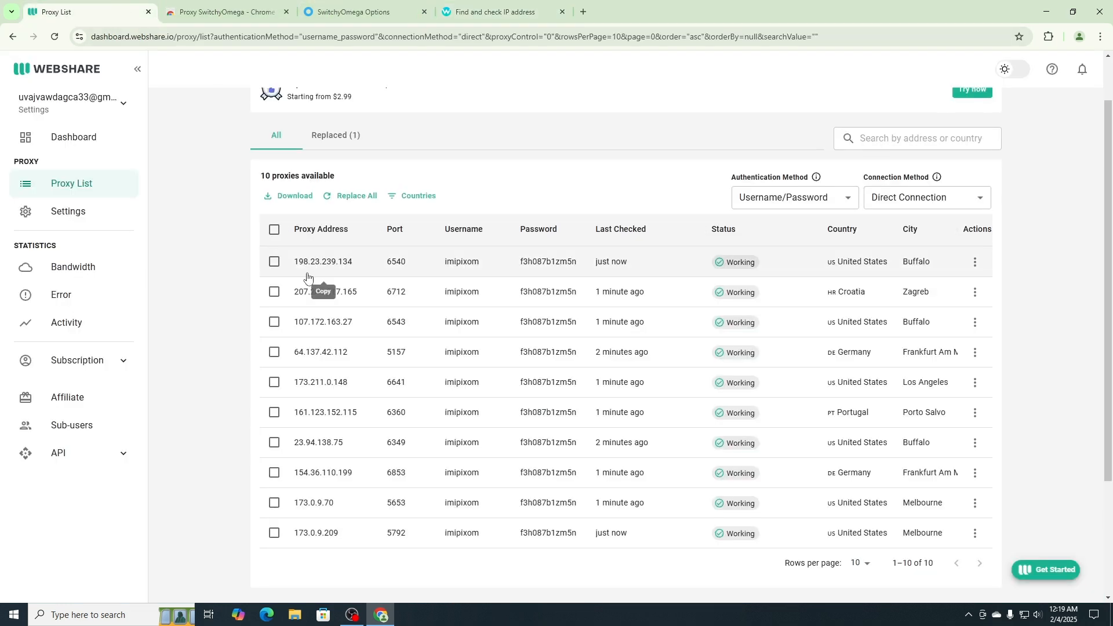
scroll(492, 331, "down", 1)
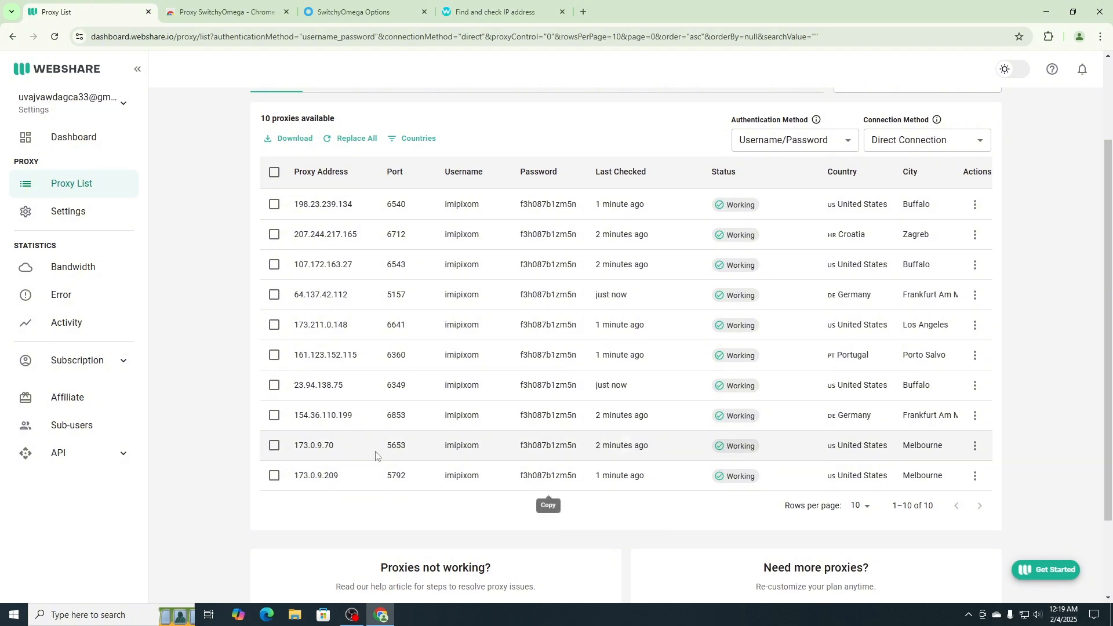
left_click_drag(339, 452, 295, 448)
key("ctrl+c")
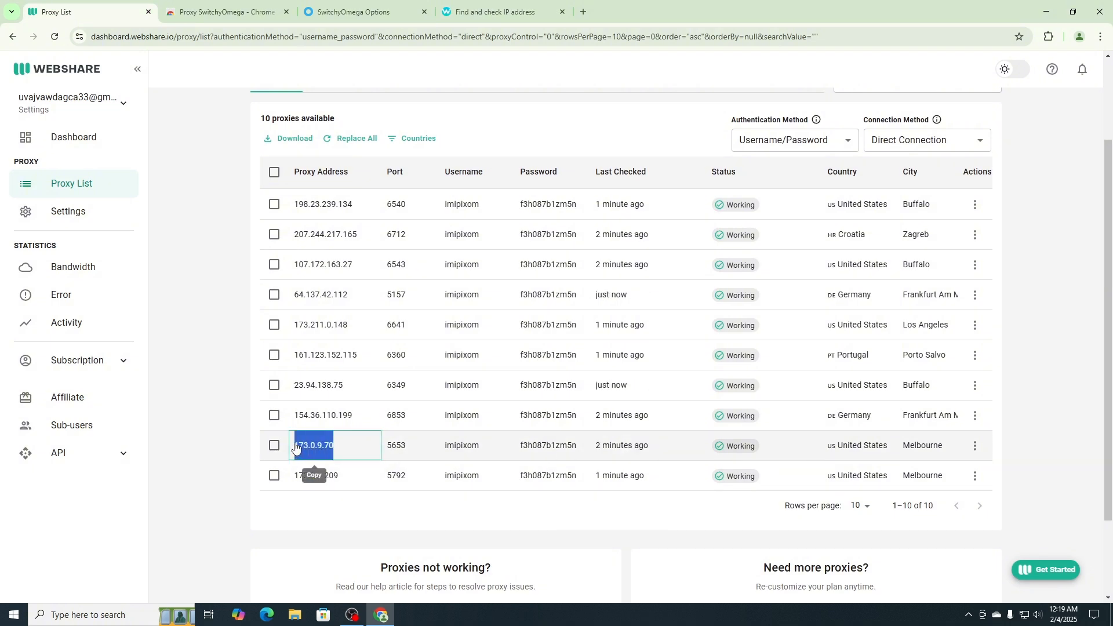
left_click(355, 11)
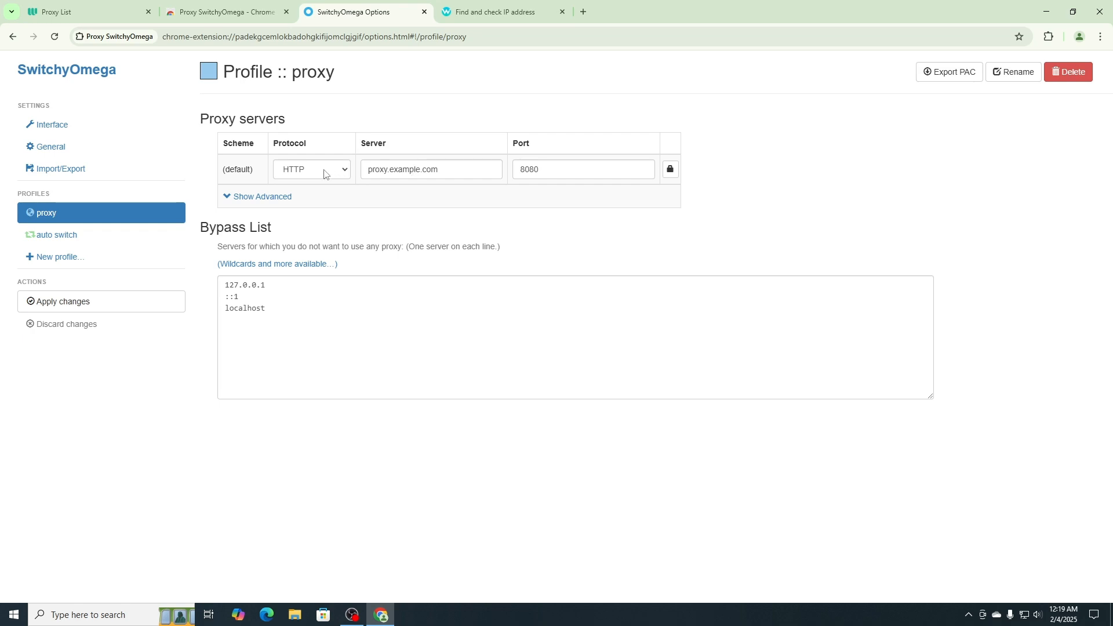
left_click_drag(457, 169, 366, 170)
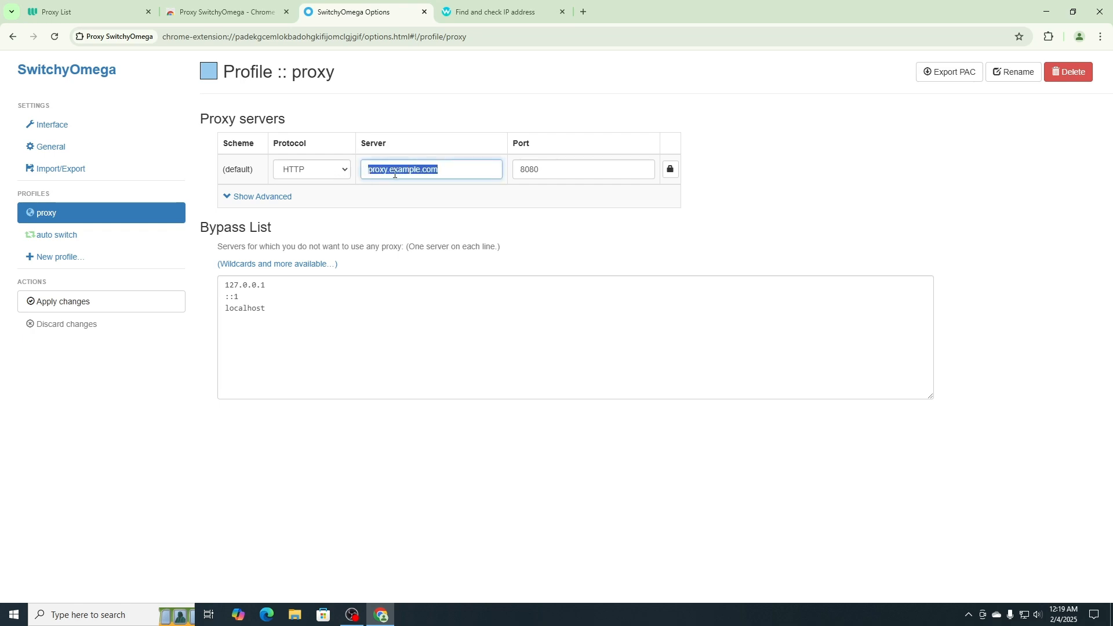
key("ctrl+v")
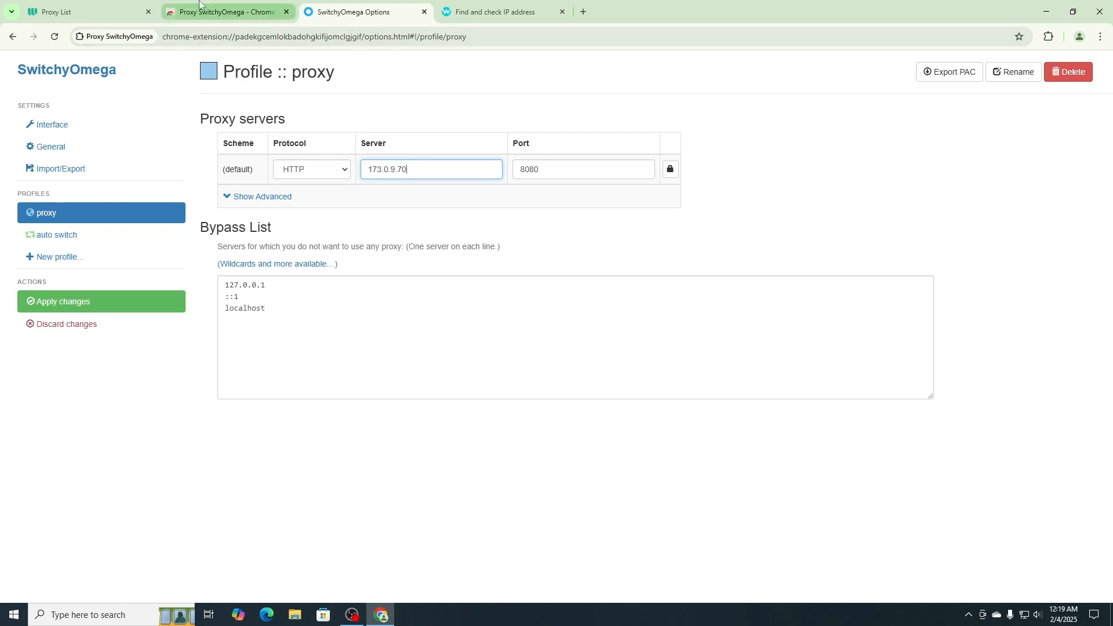
Copy port 5653 of the 173.0.9.70 proxy from Webshare into the SwitchyOmega profile as its port.
left_click(87, 12)
left_click(395, 449)
key("ctrl+c")
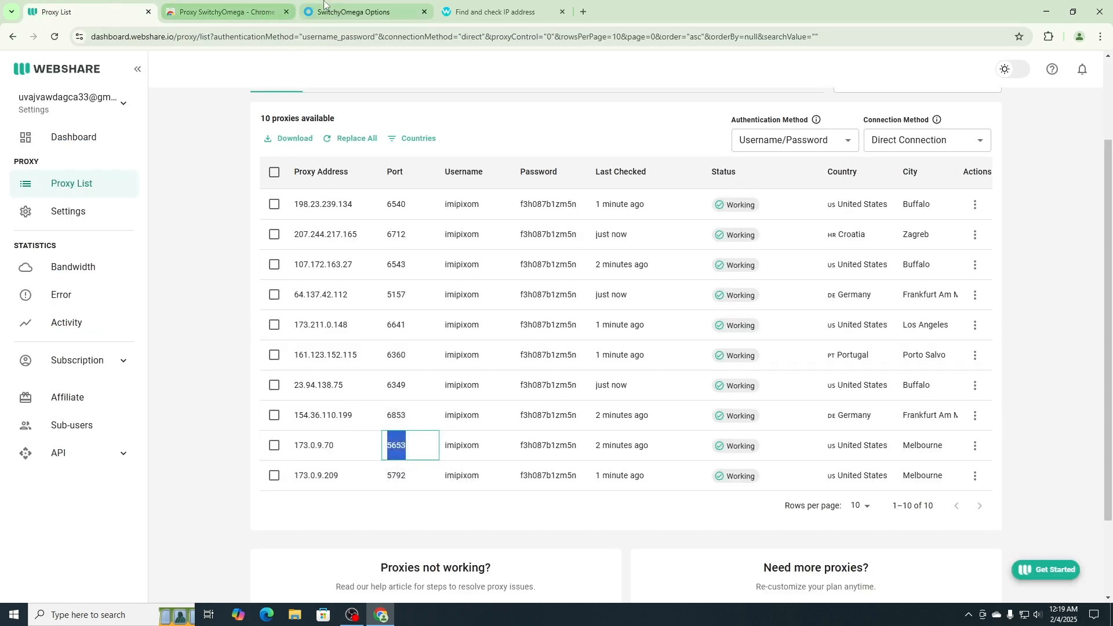
left_click(371, 12)
double_click(543, 169)
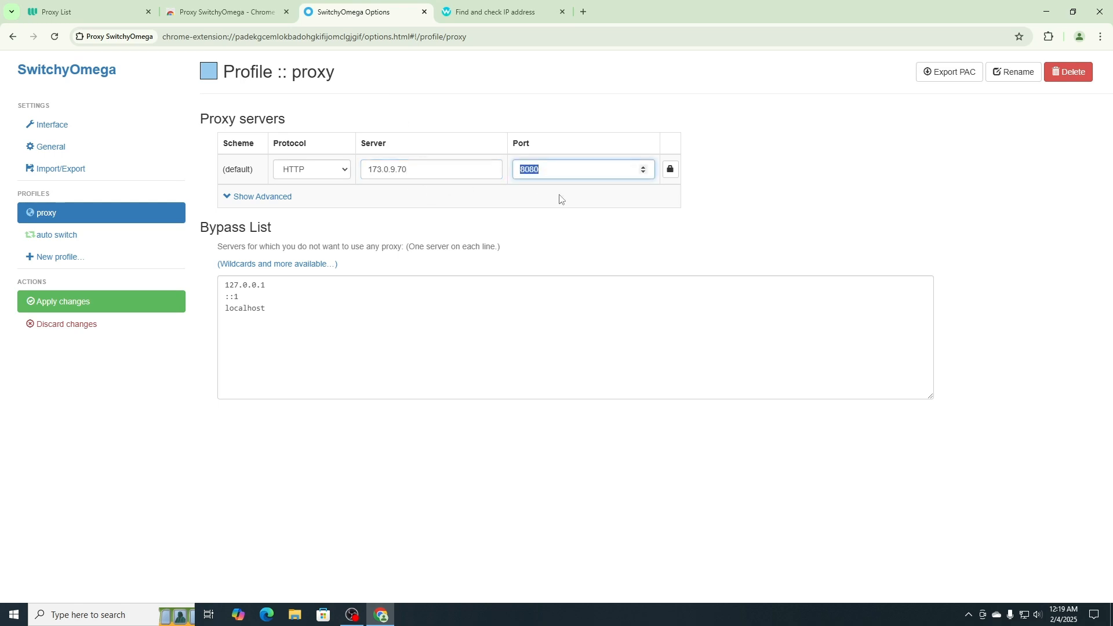
key("ctrl+v")
Copy the username of the 173.0.9.70 proxy from Webshare into the SwitchyOmega profile's proxy authentication.
left_click(671, 169)
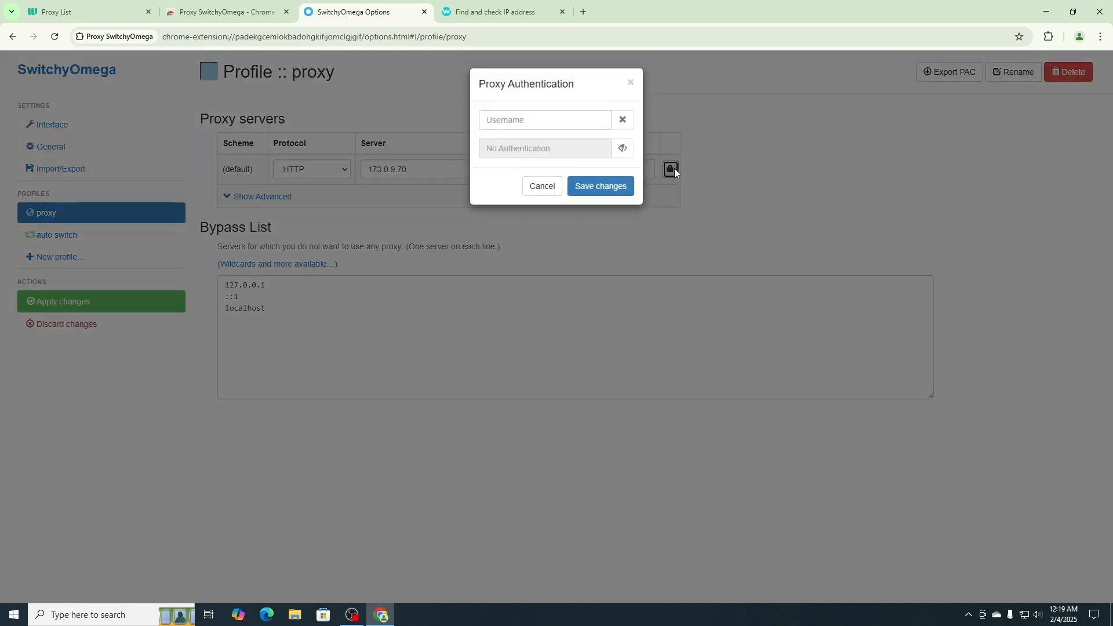
left_click(265, 11)
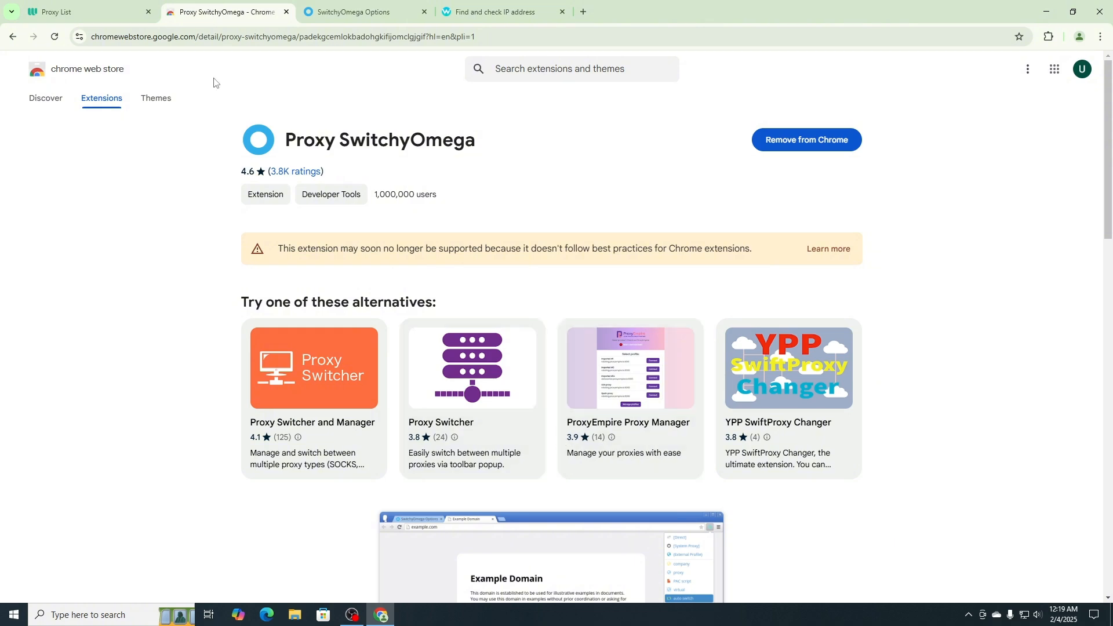
left_click(87, 11)
double_click(461, 445)
key("ctrl+c")
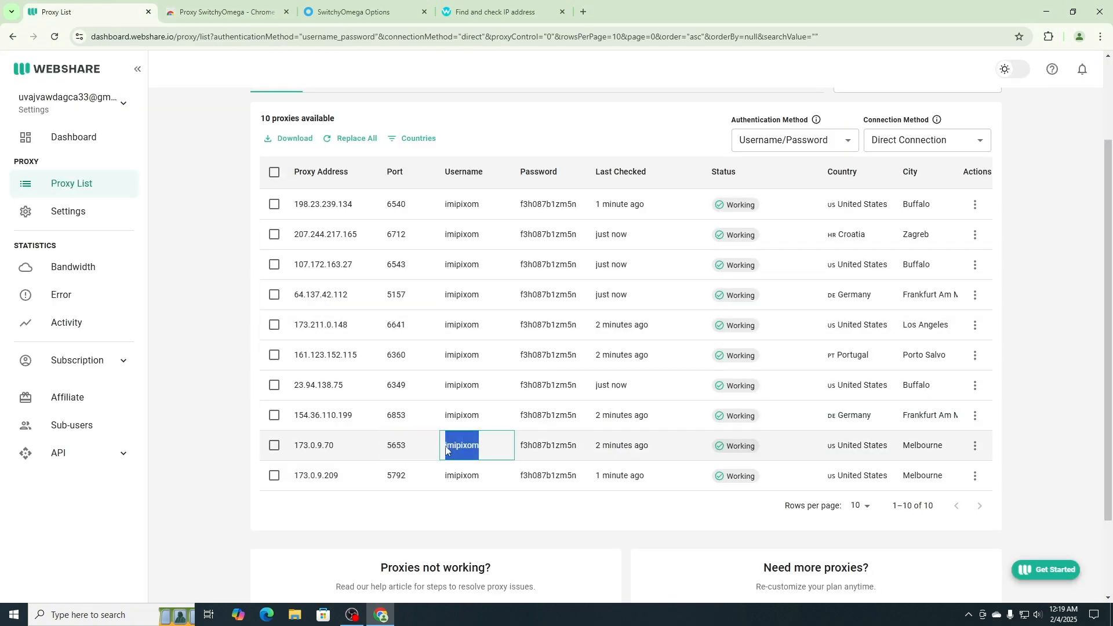
left_click(496, 11)
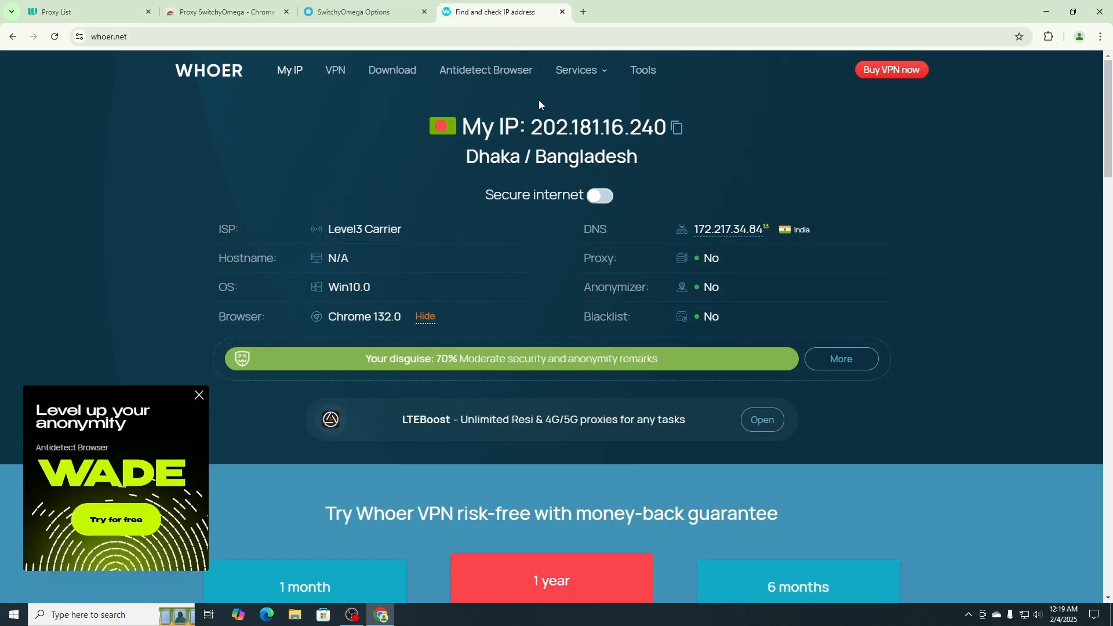
left_click(355, 11)
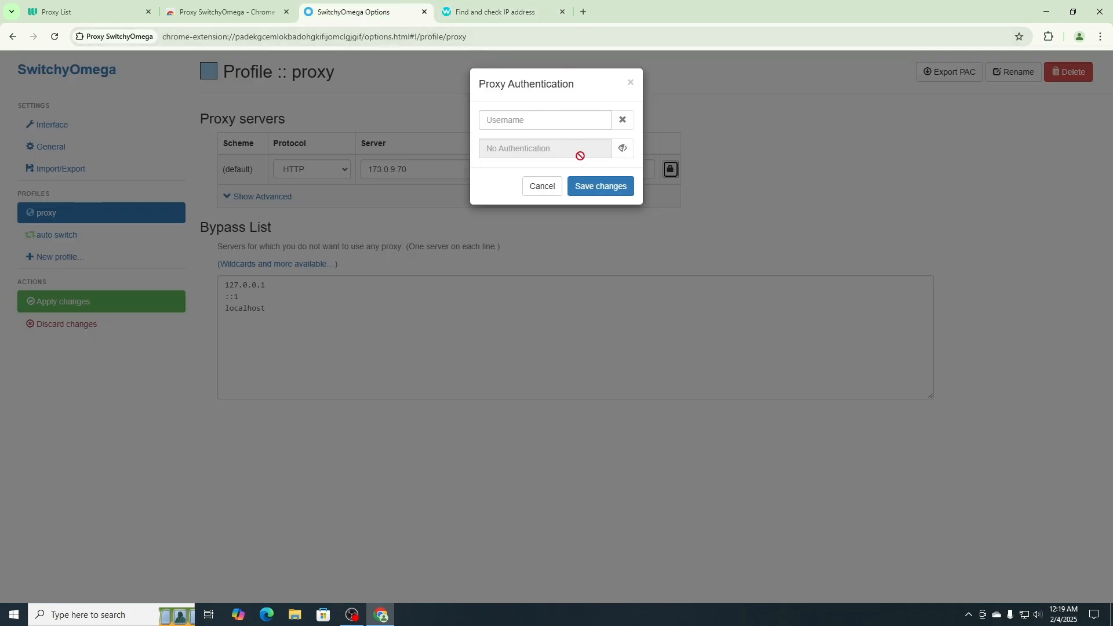
left_click(583, 120)
key("ctrl+v")
key("ctrl+a")
Copy the password of the 173.0.9.70 proxy from Webshare into the SwitchyOmega authentication and save the credentials.
left_click(111, 3)
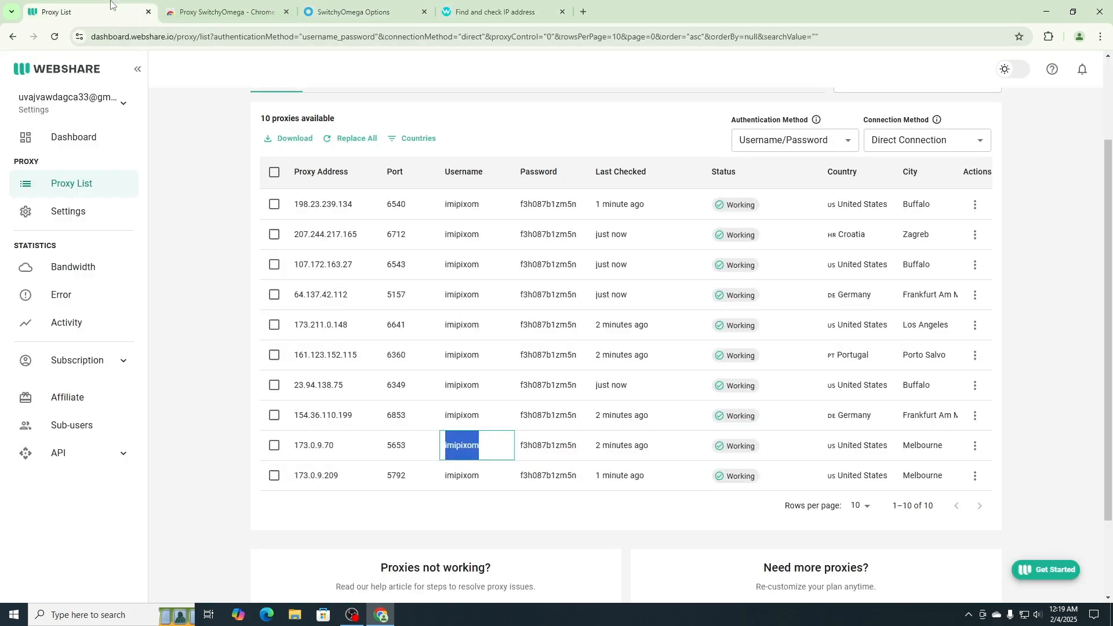
left_click_drag(575, 446, 520, 447)
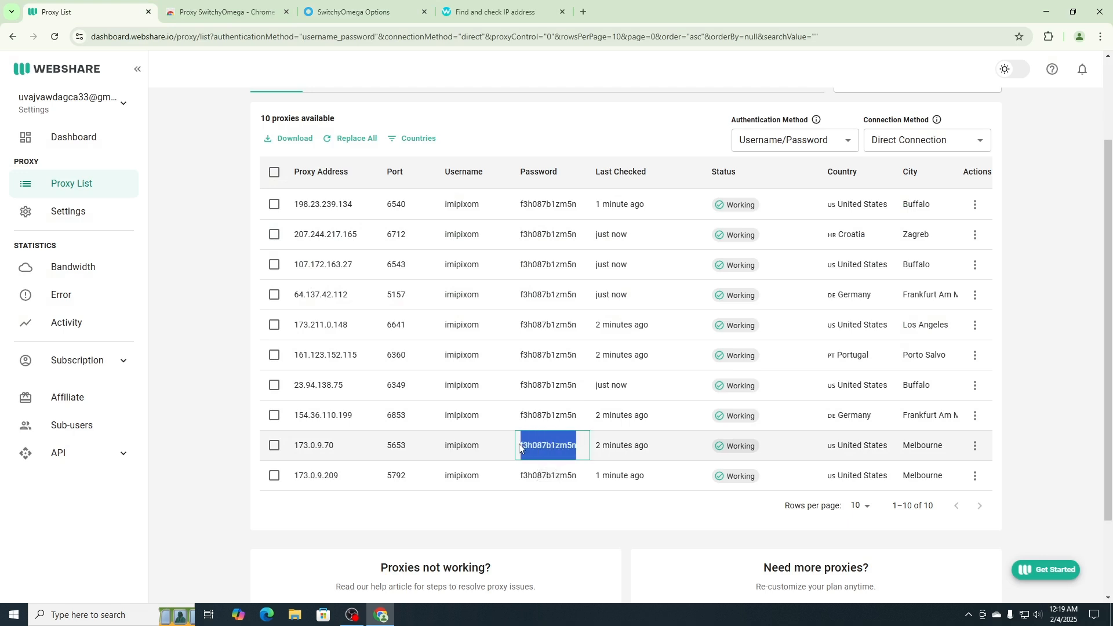
key("ctrl+c")
left_click(492, 11)
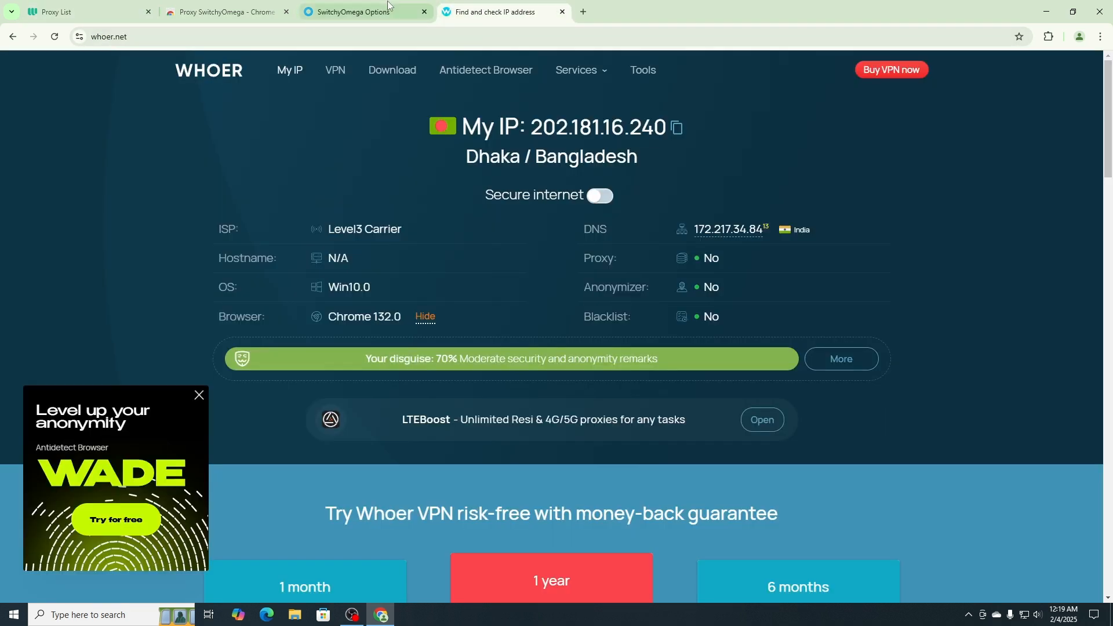
left_click(388, 6)
left_click(559, 148)
key("ctrl+v")
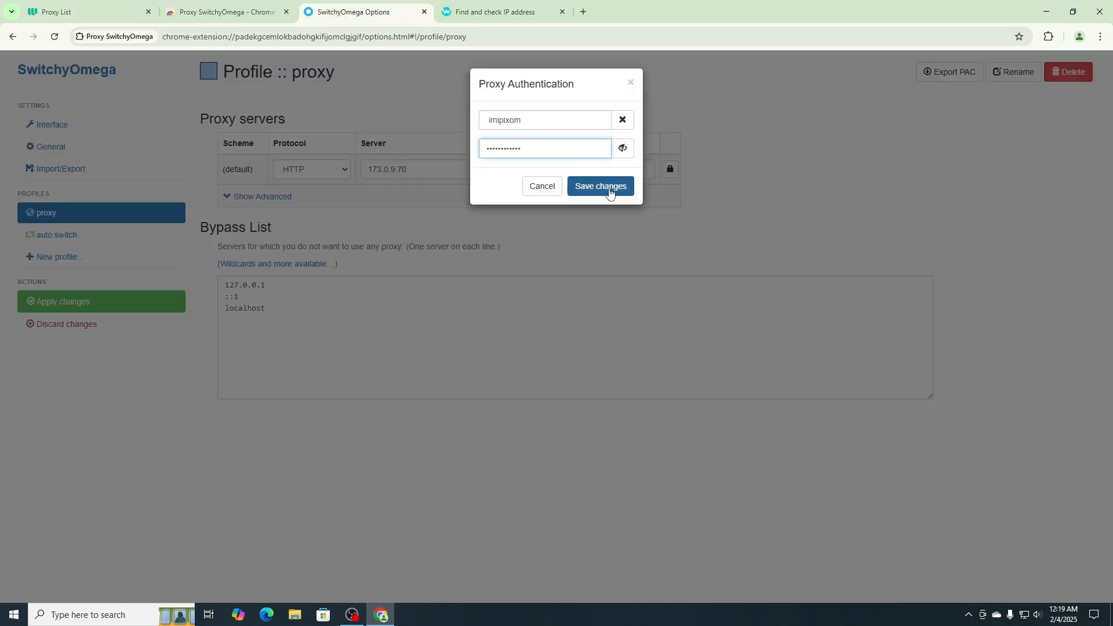
left_click(609, 190)
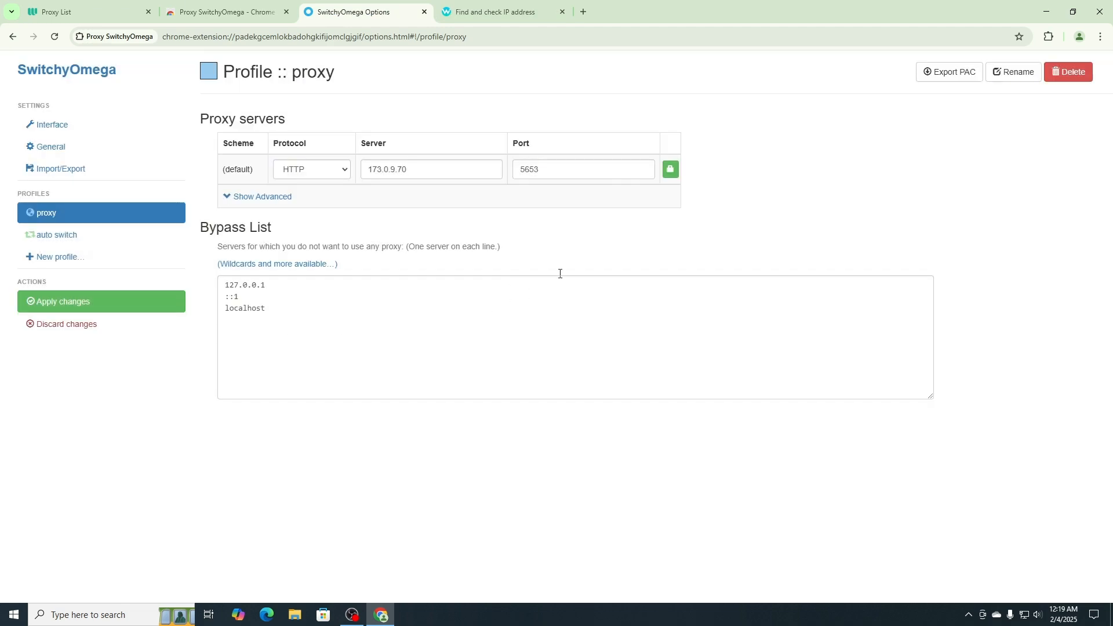
Apply the proxy profile changes, and close the SwitchyOmega options and Chrome Web Store pages.
left_click(127, 313)
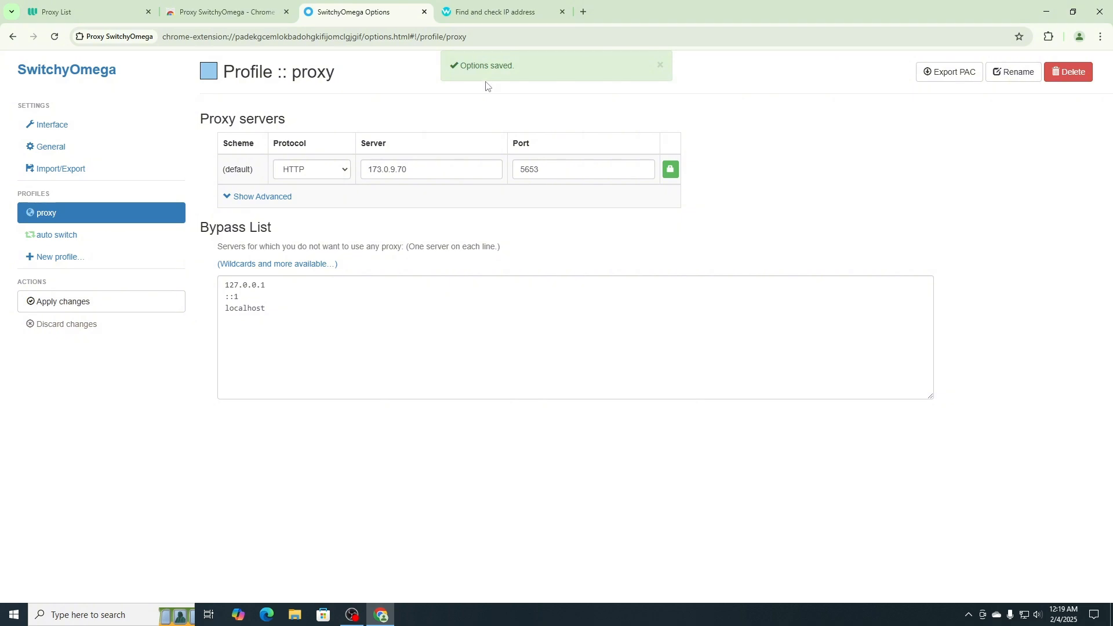
left_click(424, 12)
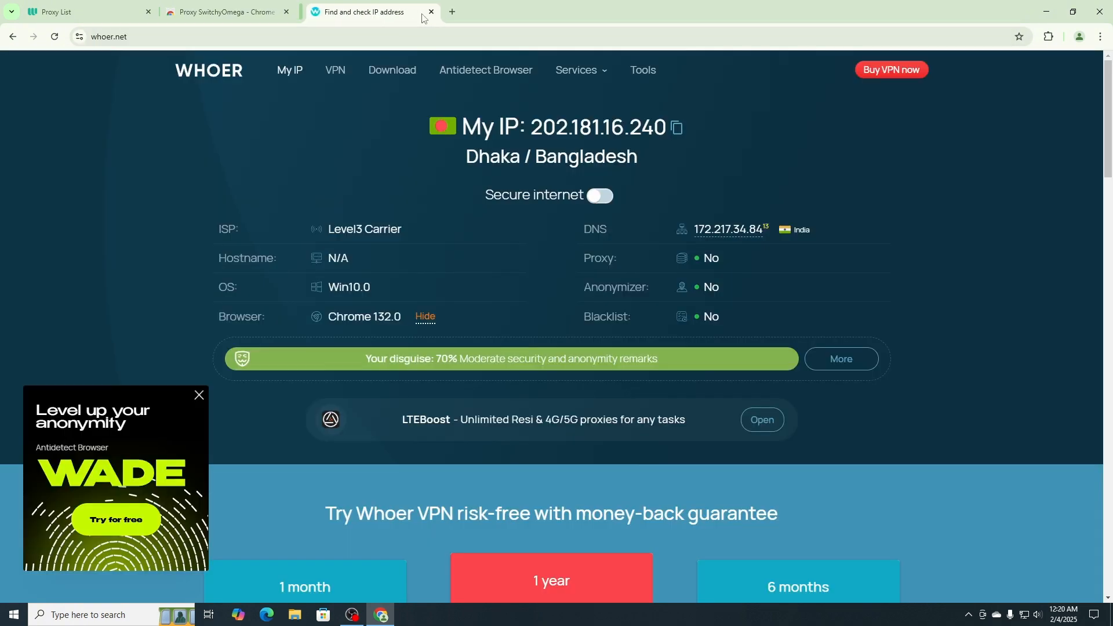
left_click(285, 12)
Activate the "proxy" profile of the Proxy SwitchyOmega extension from a new browser tab.
key("ctrl+t")
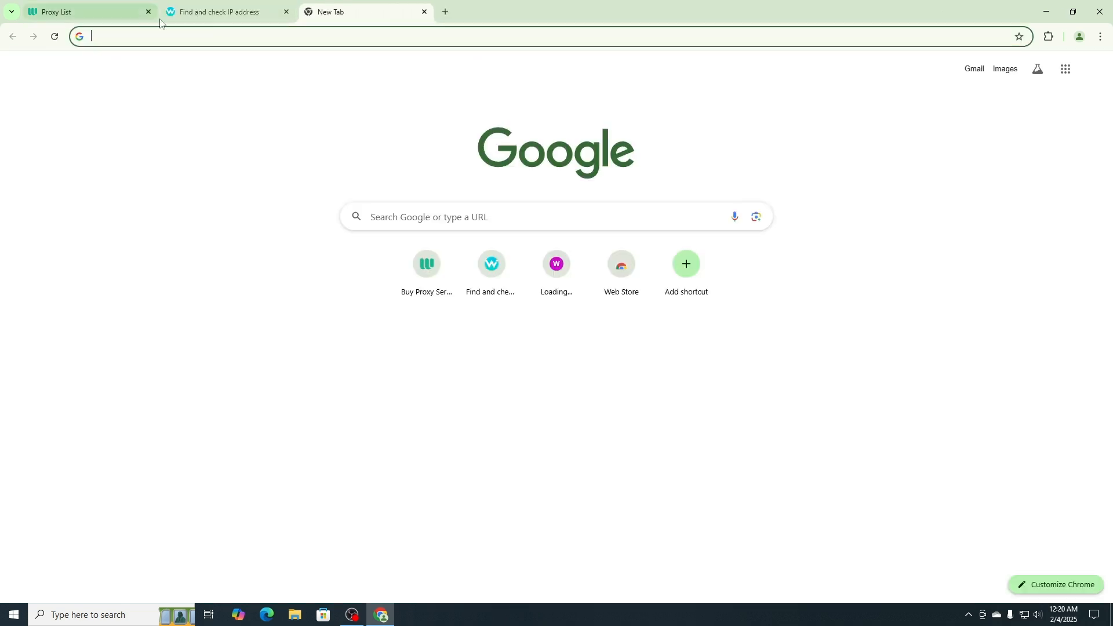
left_click(1049, 41)
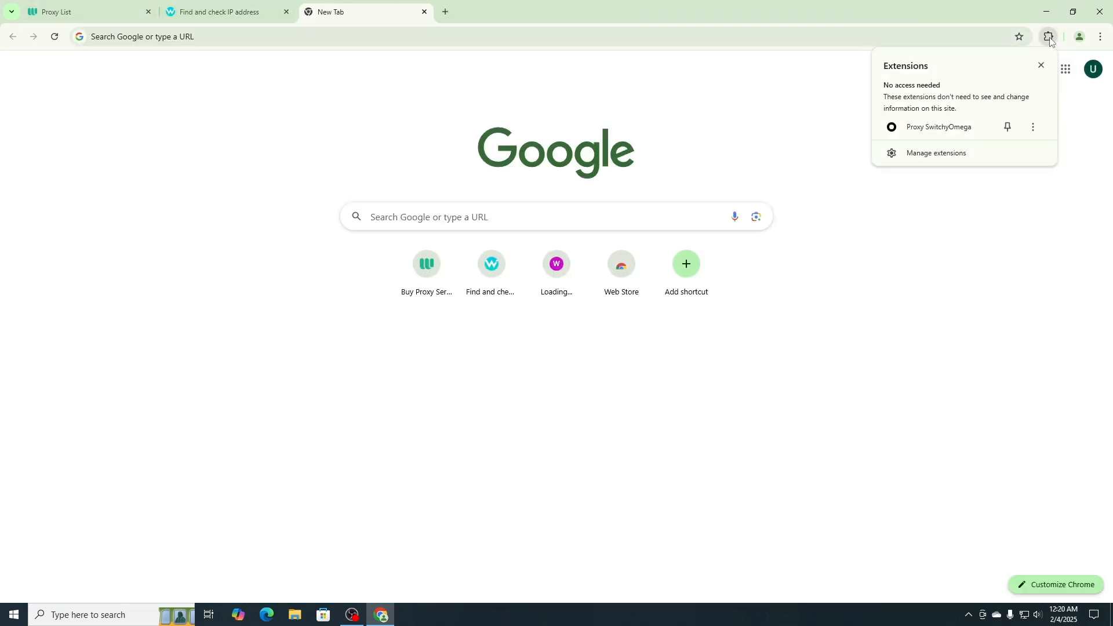
left_click(923, 131)
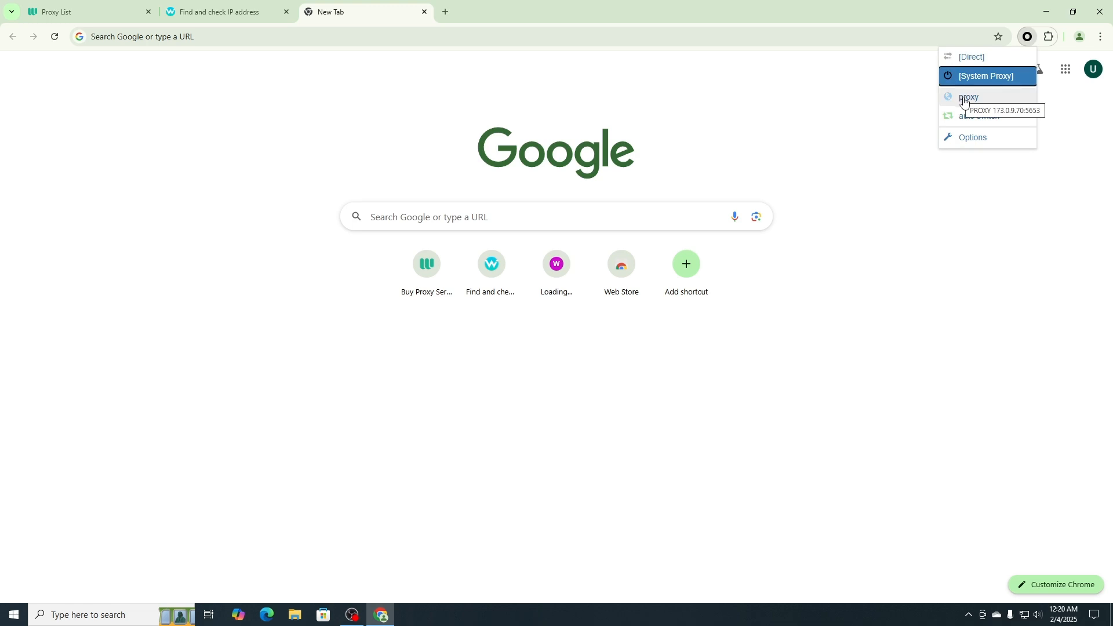
left_click(967, 97)
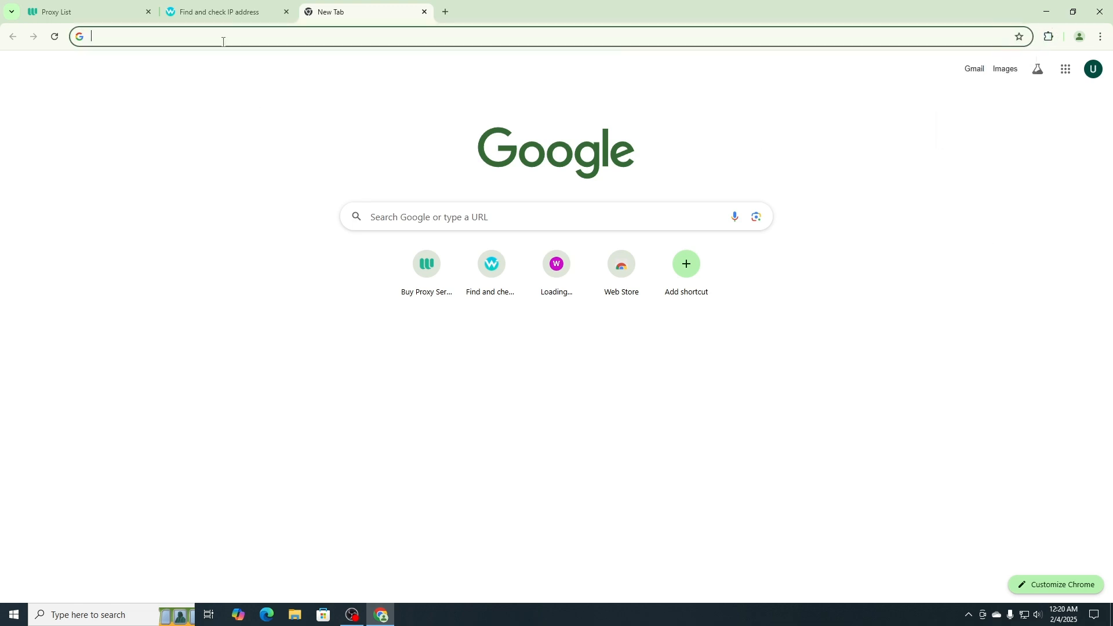
Reload whoer.net to check the IP address under the proxy, and examine the expanded anonymity remarks.
left_click(220, 11)
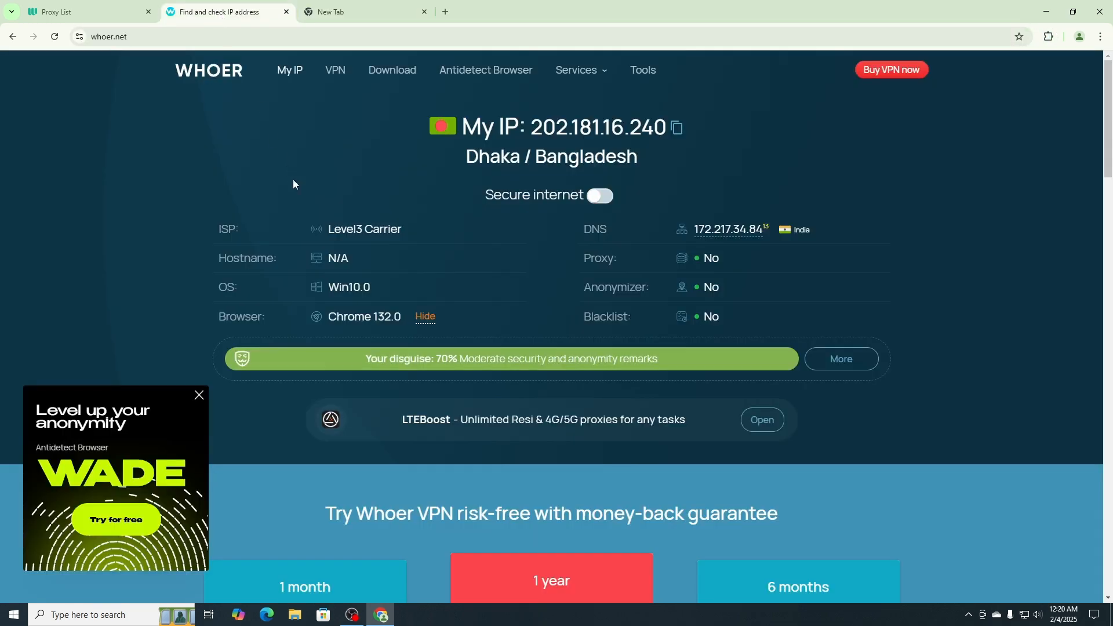
left_click(55, 40)
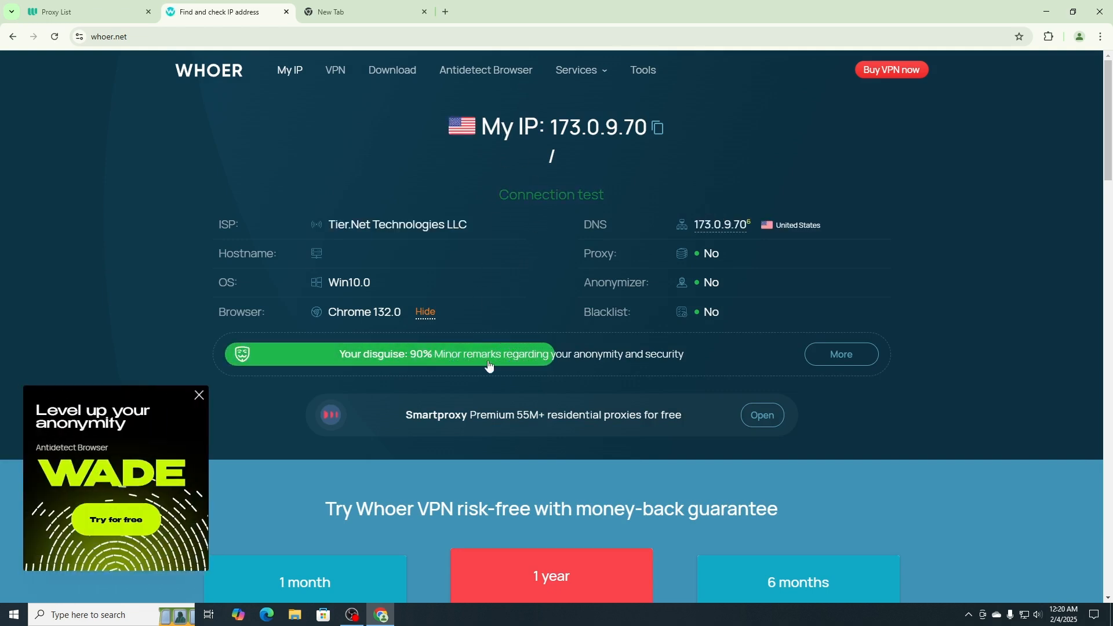
left_click(829, 360)
scroll(568, 318, "down", 6)
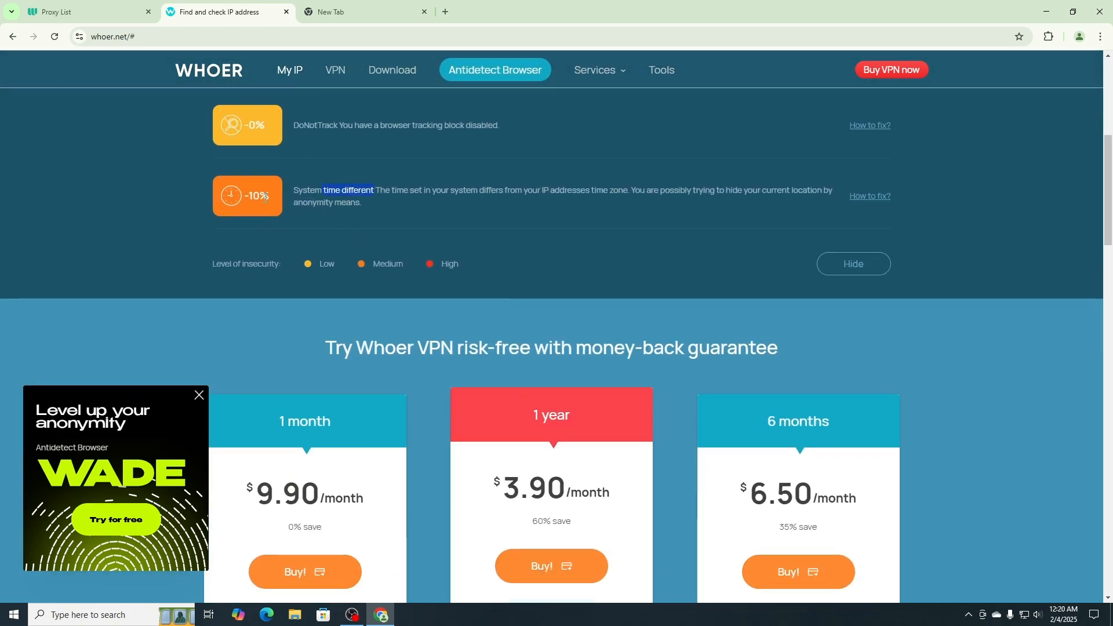
scroll(464, 282, "up", 3)
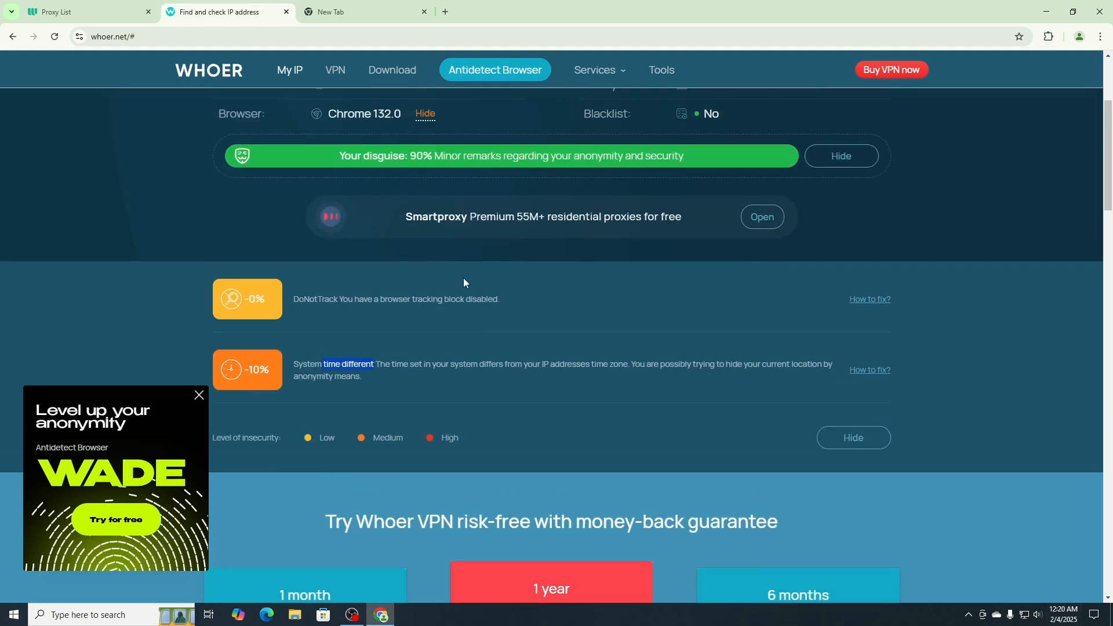
scroll(463, 282, "up", 4)
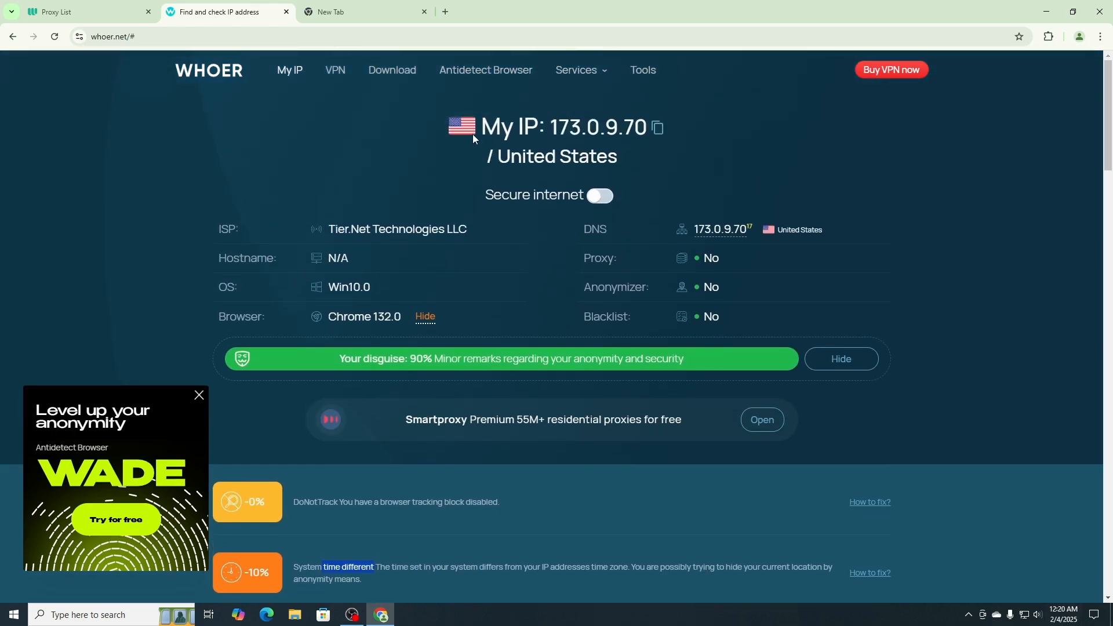
mouse_move(1058, 620)
Review the available proxies in the Webshare proxy list and return to the whoer.net page.
left_click(63, 12)
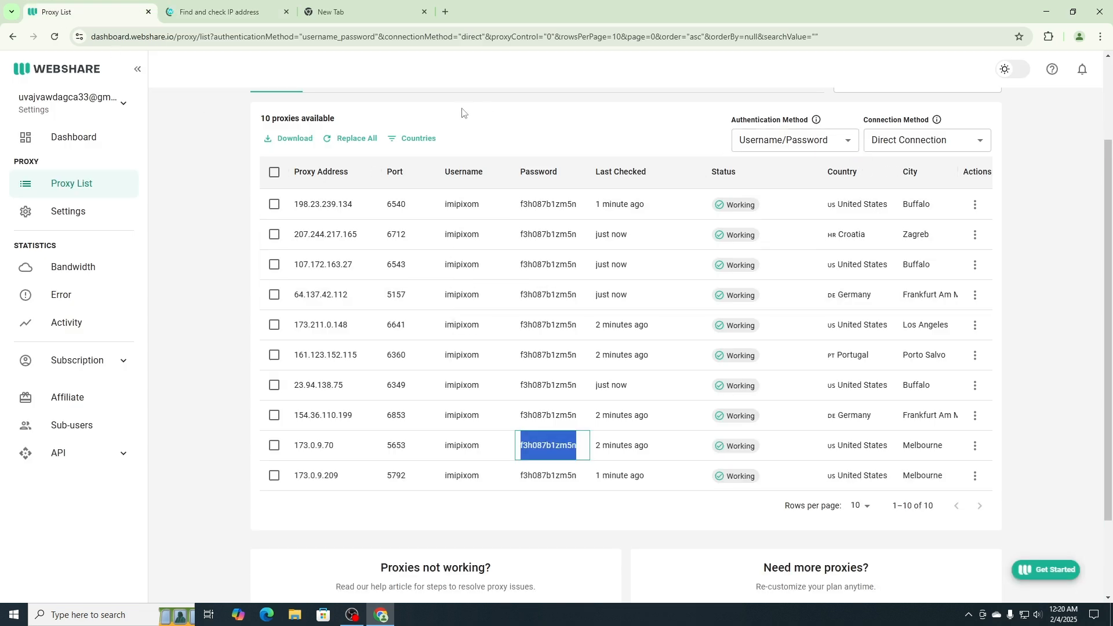
scroll(462, 112, "up", 2)
scroll(467, 224, "down", 1)
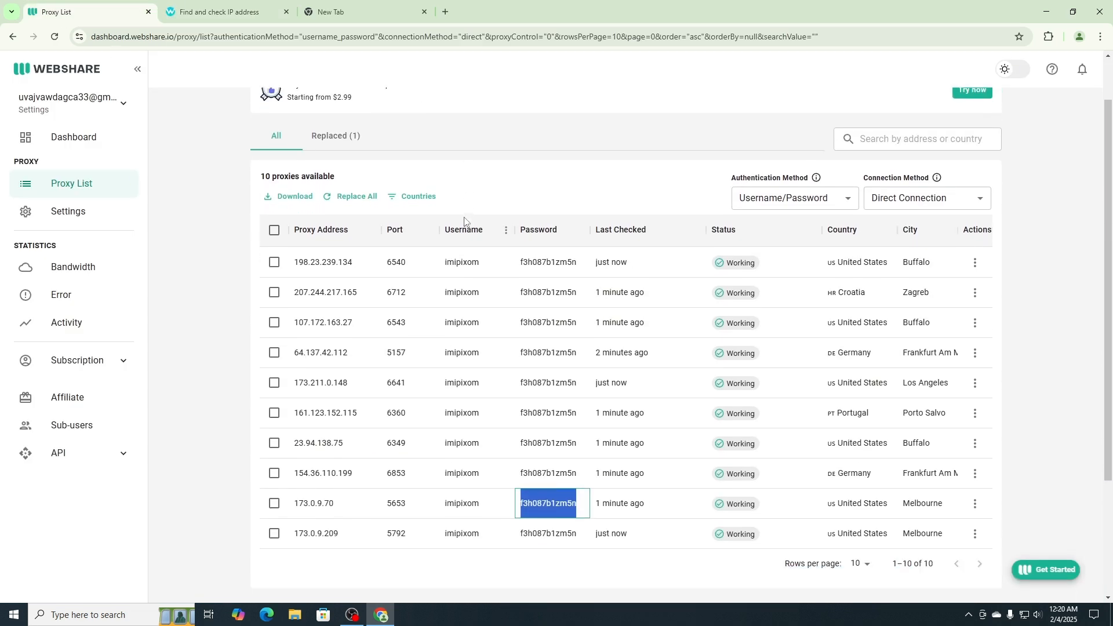
scroll(465, 216, "up", 1)
scroll(492, 310, "down", 2)
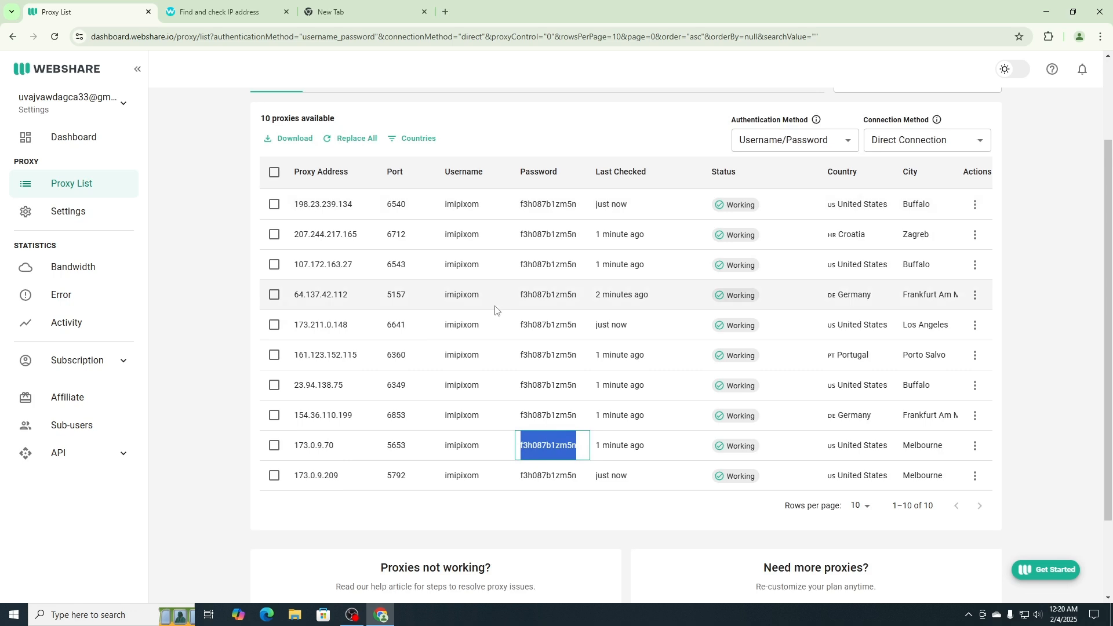
left_click(206, 3)
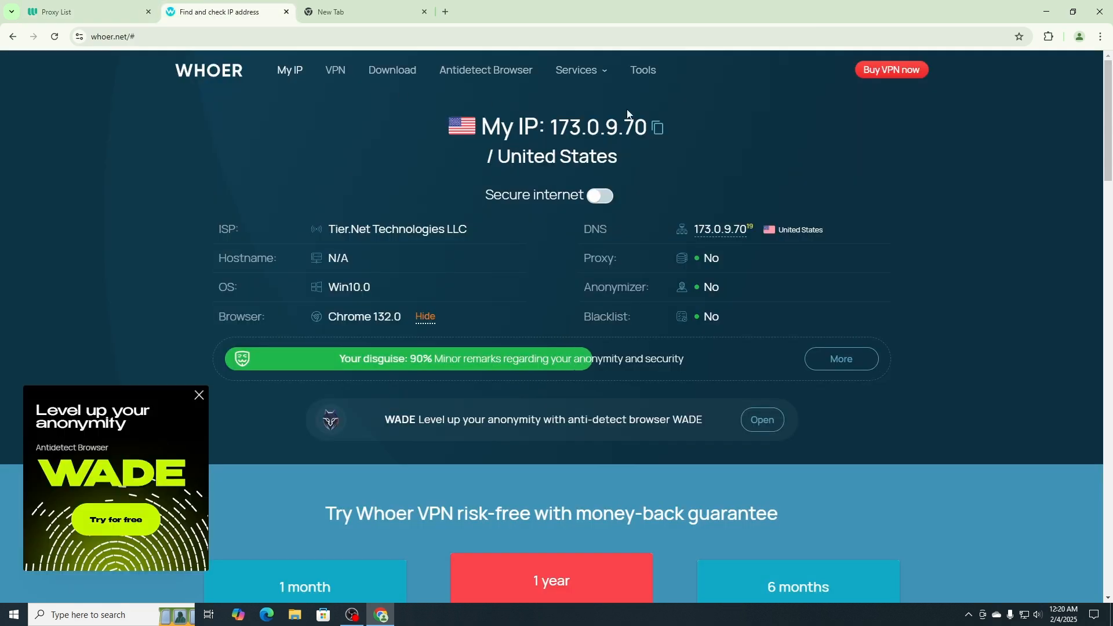